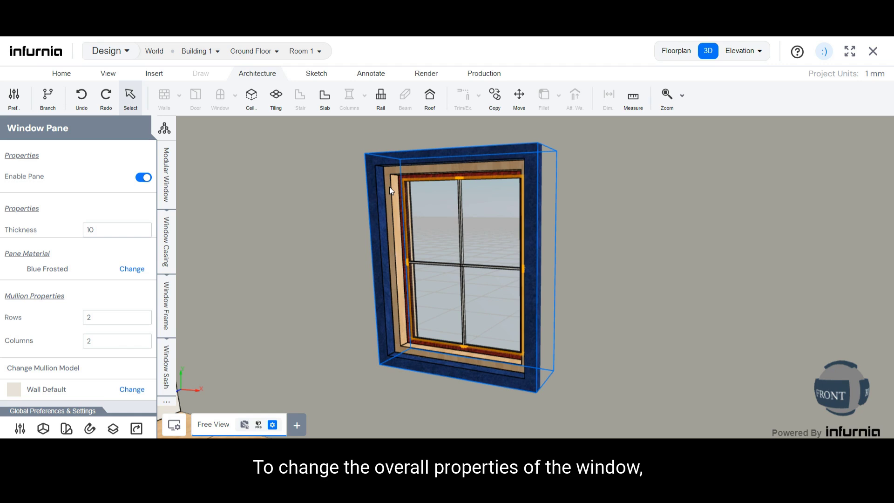
Set the modular window's overall width to 2000 mm.
left_click(167, 185)
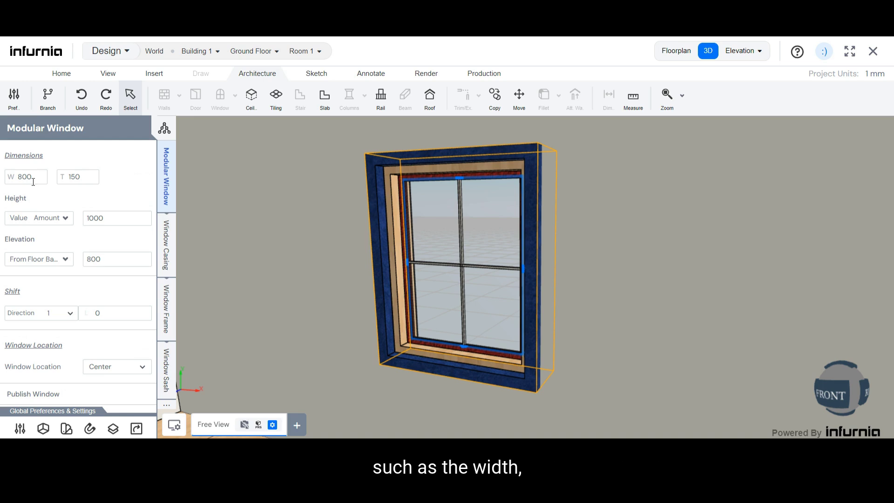
scroll(95, 230, "down", 1)
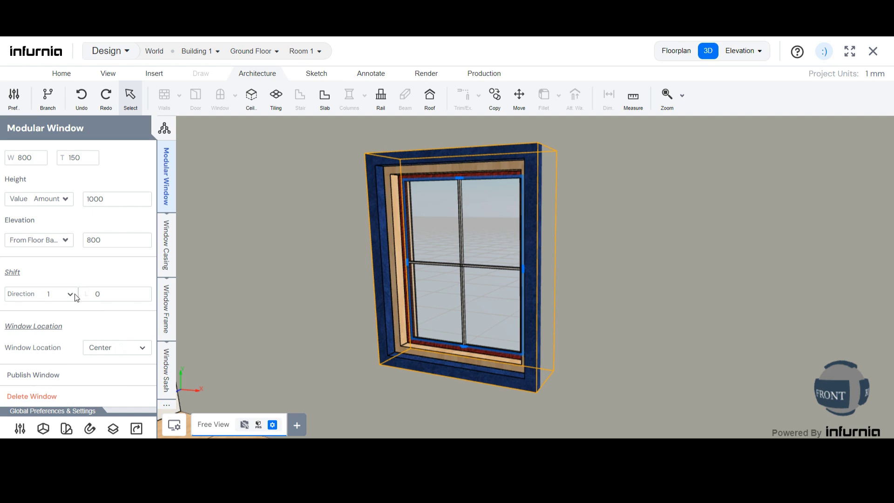
scroll(42, 186, "up", 1)
left_click_drag(21, 178, 15, 179)
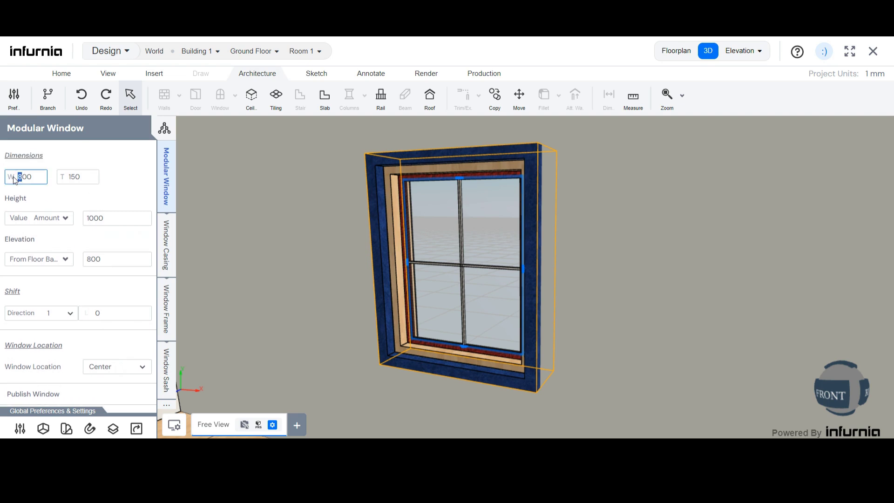
type("20")
key("Return")
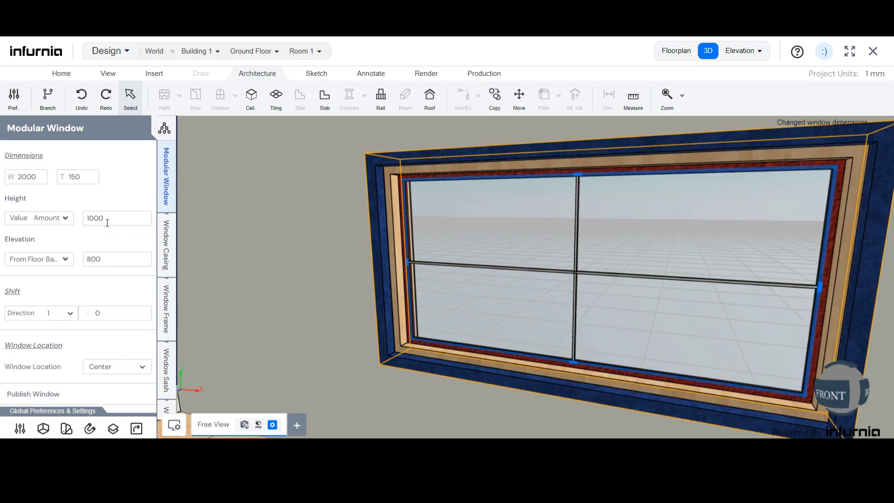
Set the modular window's overall height to 2000 mm.
left_click_drag(105, 219, 82, 222)
type("2000")
key("Return")
scroll(331, 309, "down", 3)
scroll(397, 329, "up", 3)
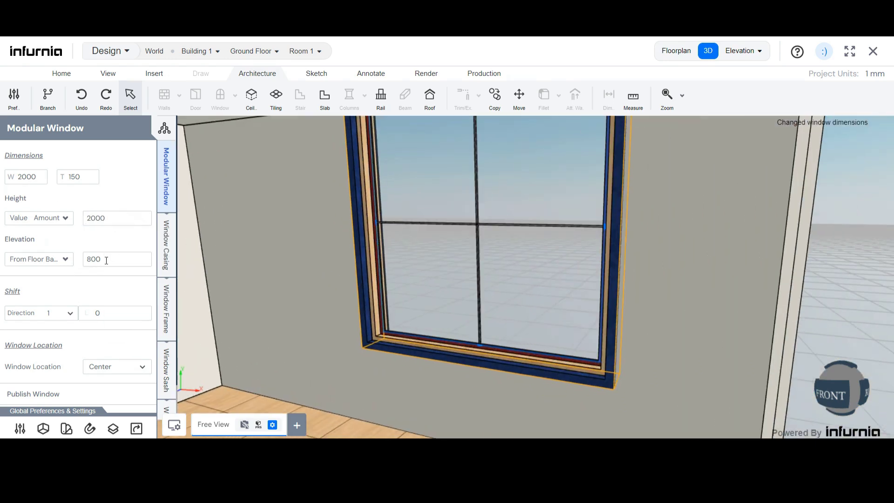
Set the modular window's elevation from the floor to 500 mm.
left_click_drag(108, 254, 66, 264)
type("500")
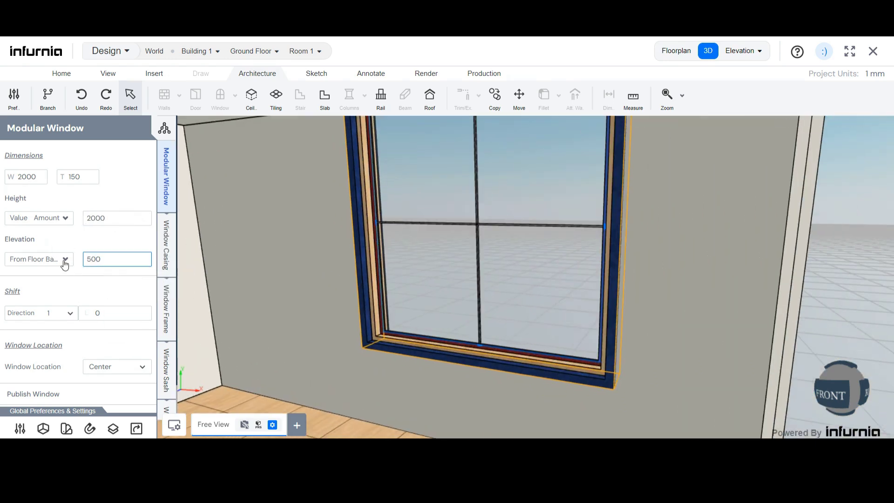
key("Return")
left_click_drag(390, 267, 418, 187)
scroll(417, 183, "up", 3)
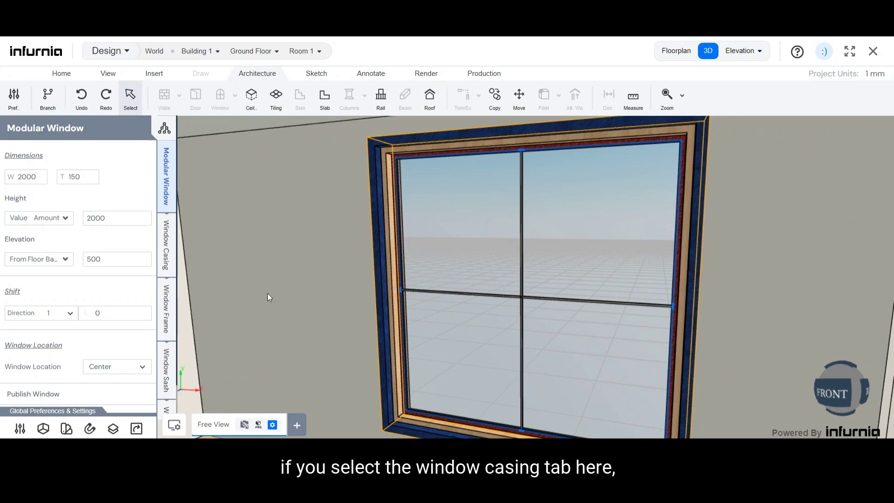
Disable the entire window casing and enable it again.
left_click(170, 247)
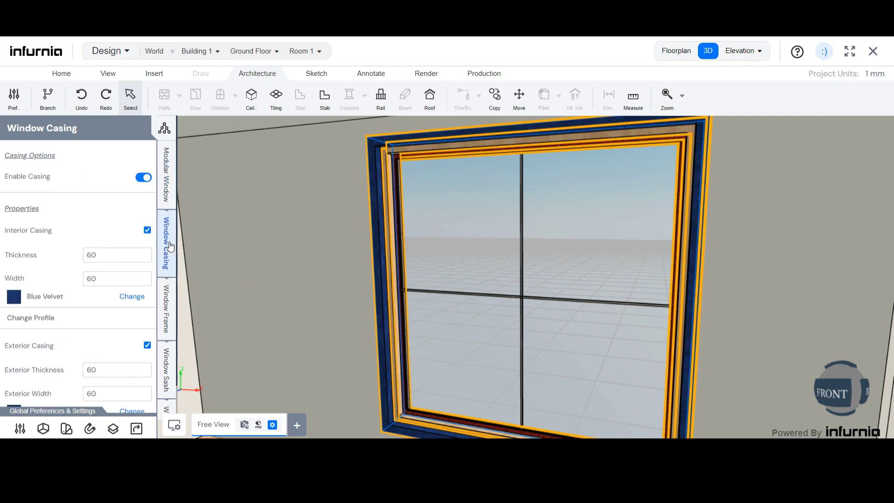
left_click(143, 177)
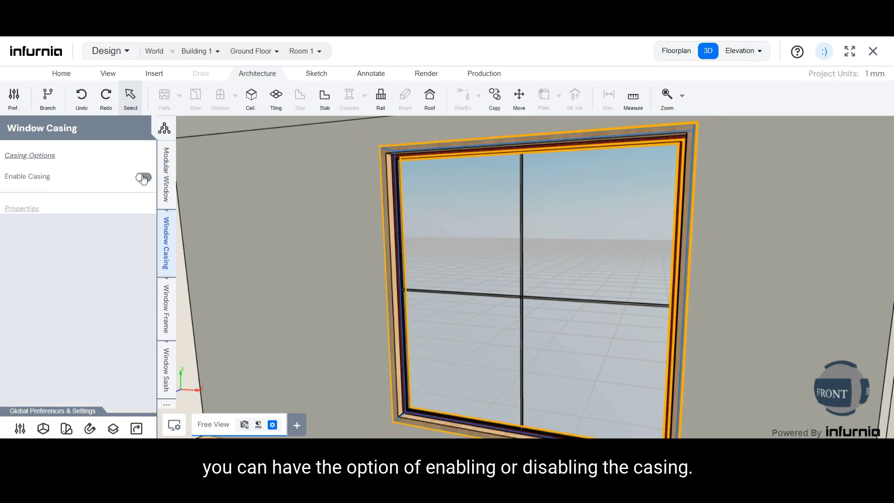
left_click(143, 177)
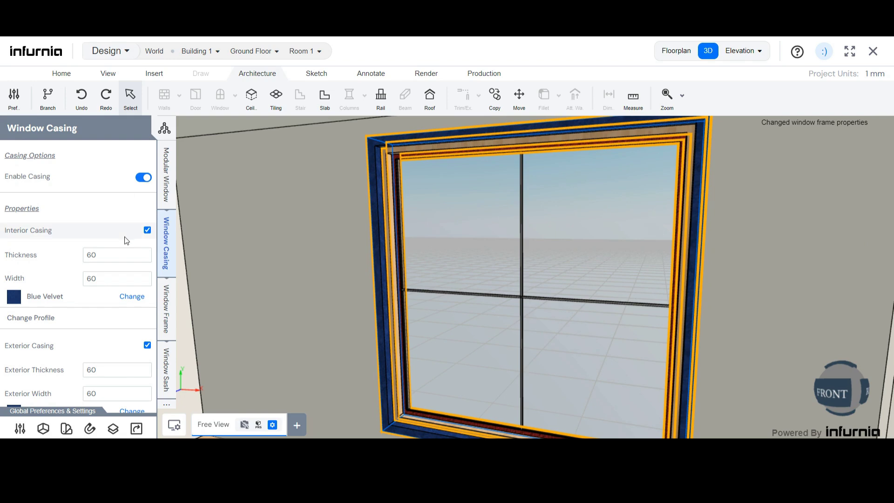
Switch off only the window's interior casing, inspect the wall opening from inside, and switch it back on.
left_click_drag(622, 258, 451, 265)
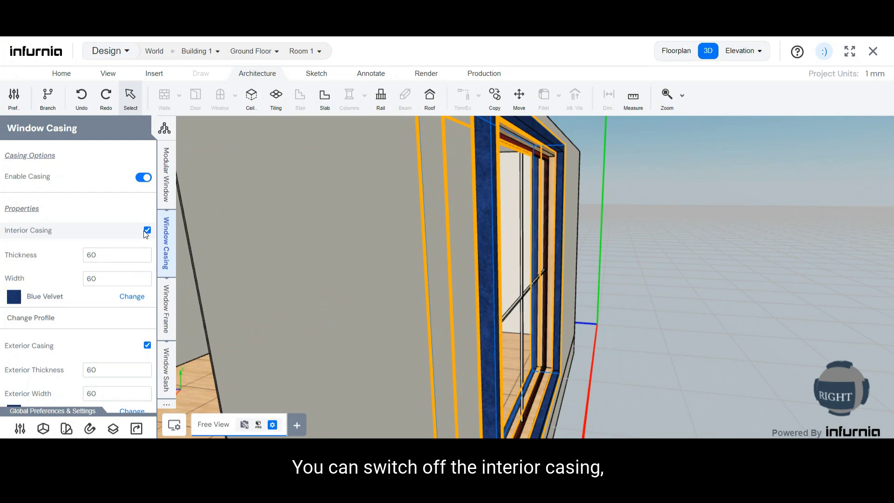
left_click(147, 230)
left_click_drag(340, 267, 488, 272)
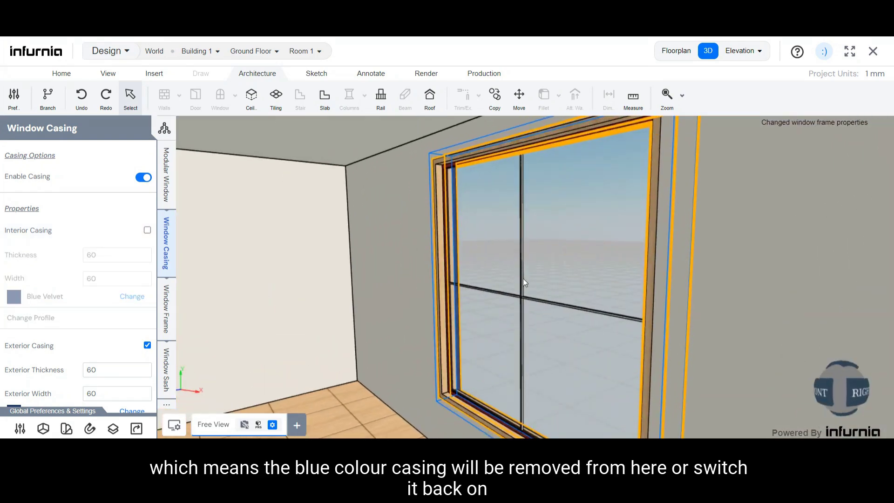
left_click(147, 230)
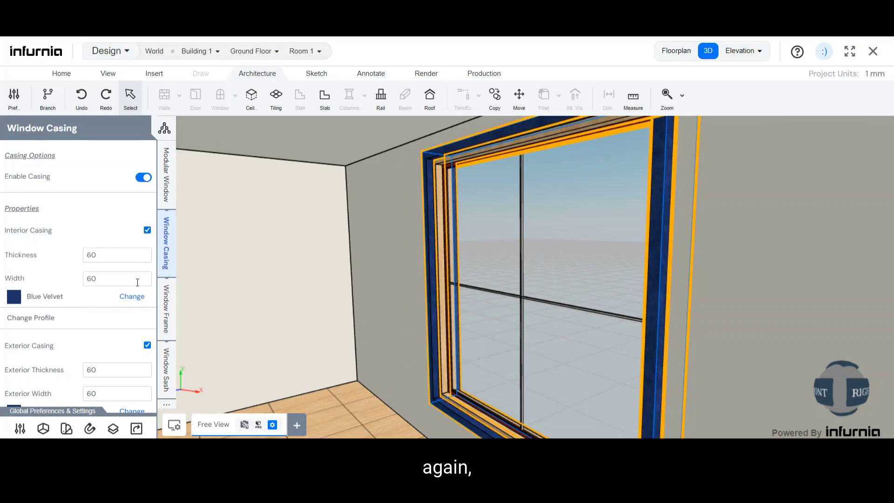
Switch the window's exterior casing off and back on while viewing the window from outside.
left_click(484, 278)
left_click_drag(485, 278, 234, 269)
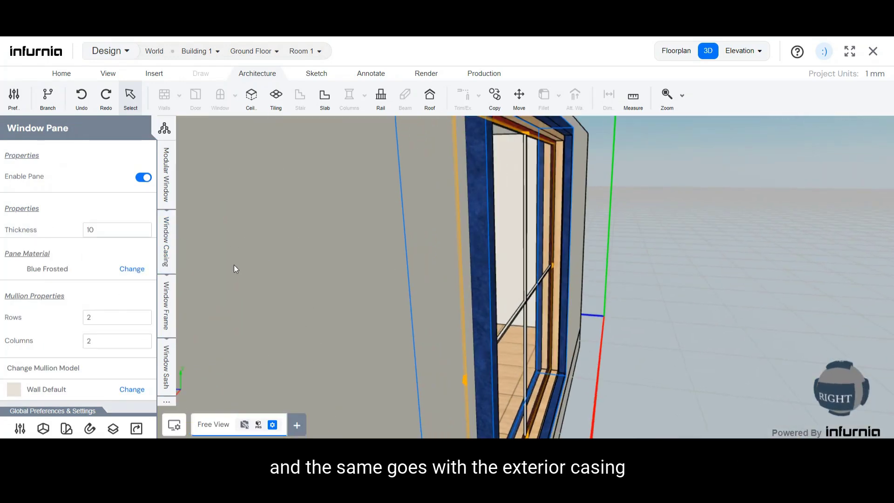
left_click(166, 229)
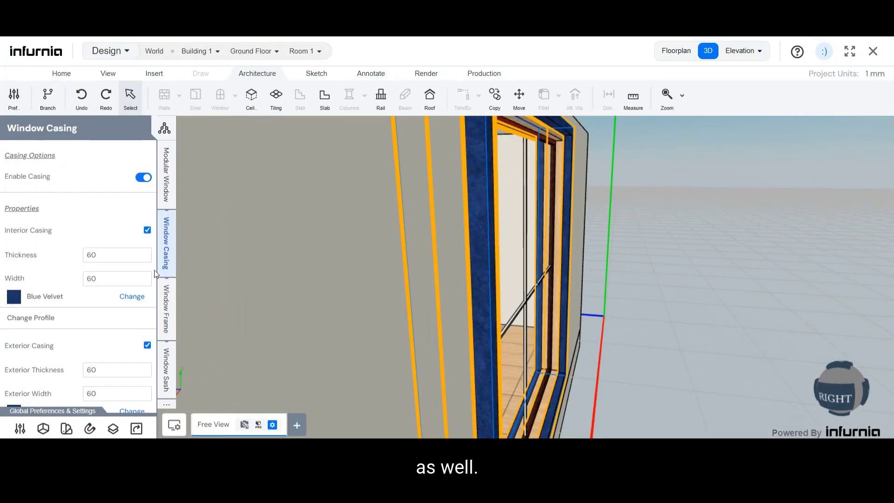
left_click(148, 345)
left_click(148, 345)
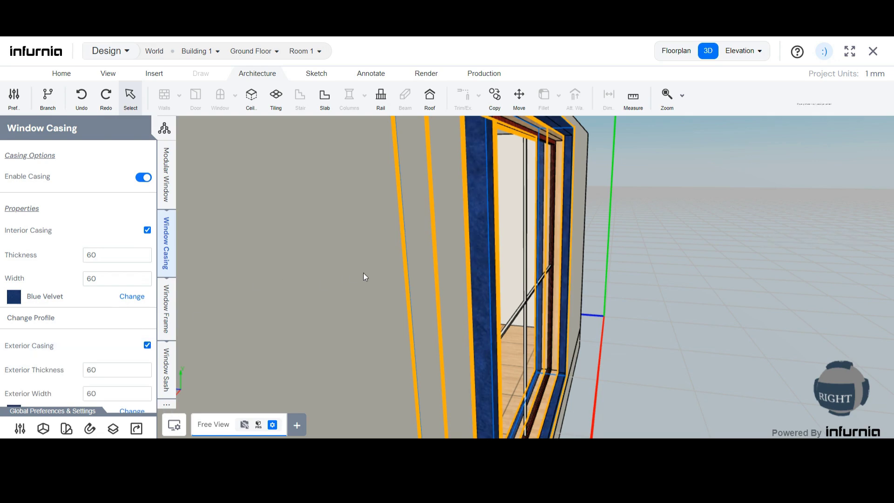
left_click_drag(417, 284, 540, 282)
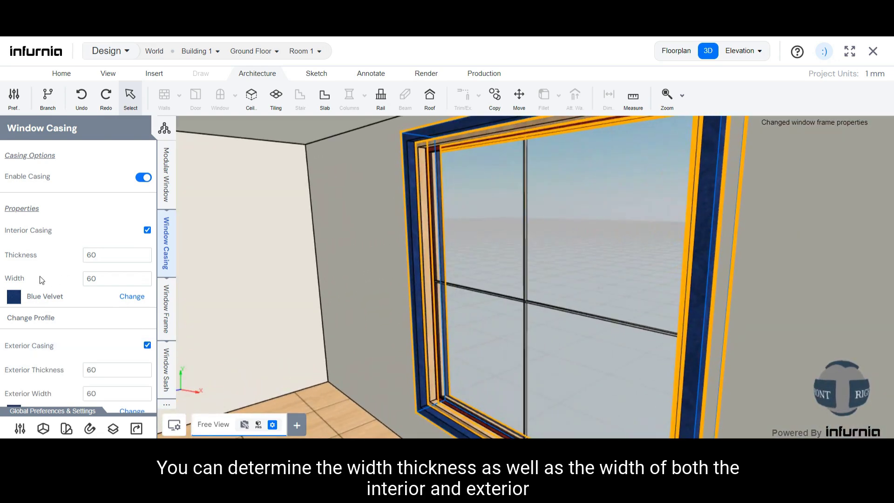
Look through the material categories offered for the interior casing and close the catalogue without choosing a material.
scroll(101, 257, "down", 1)
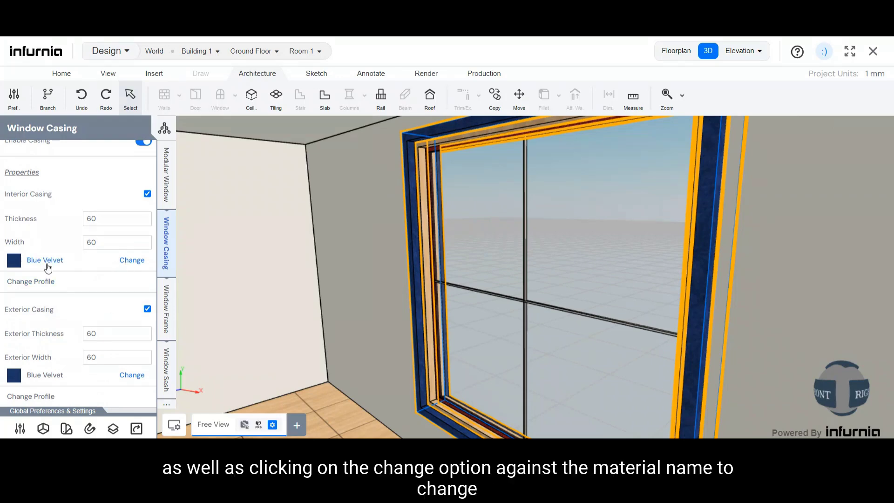
left_click(130, 262)
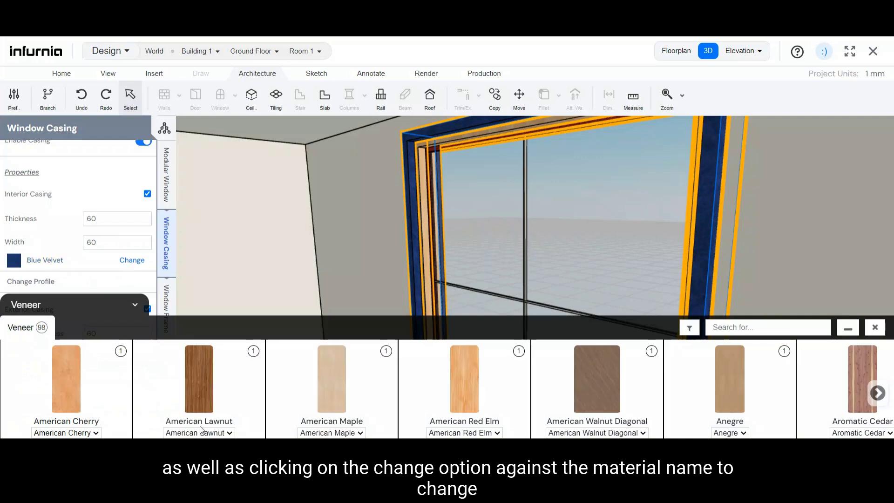
left_click(113, 303)
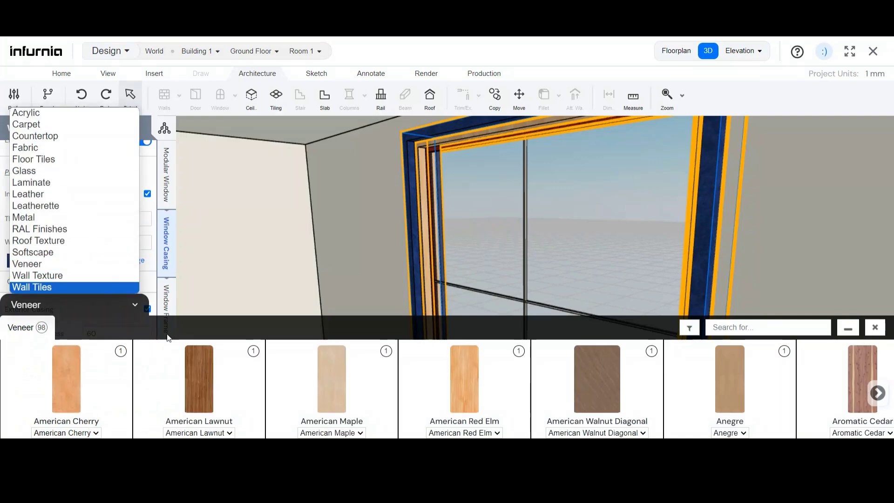
left_click(872, 328)
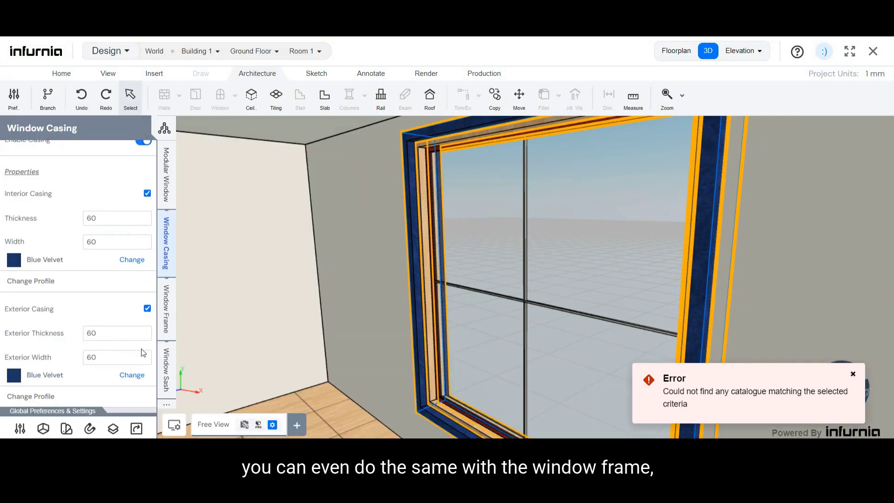
Disable the window frame inside the casing and enable it again.
left_click(164, 317)
scroll(458, 167, "up", 5)
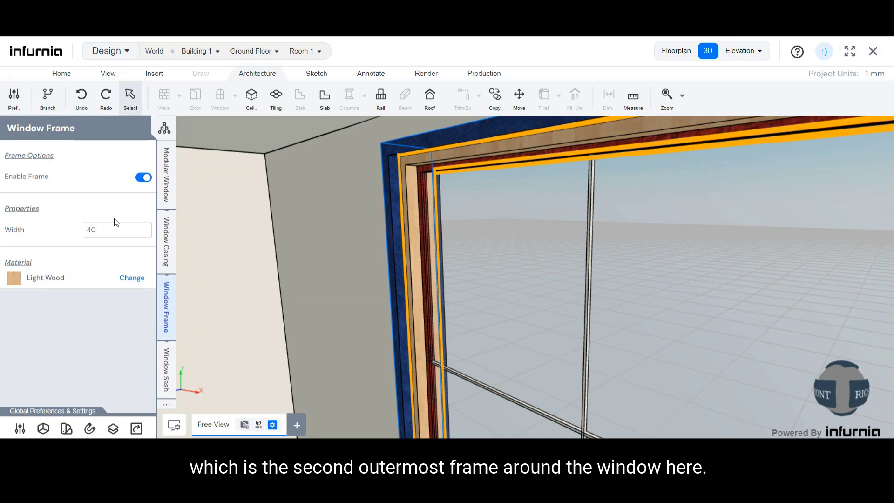
left_click(143, 180)
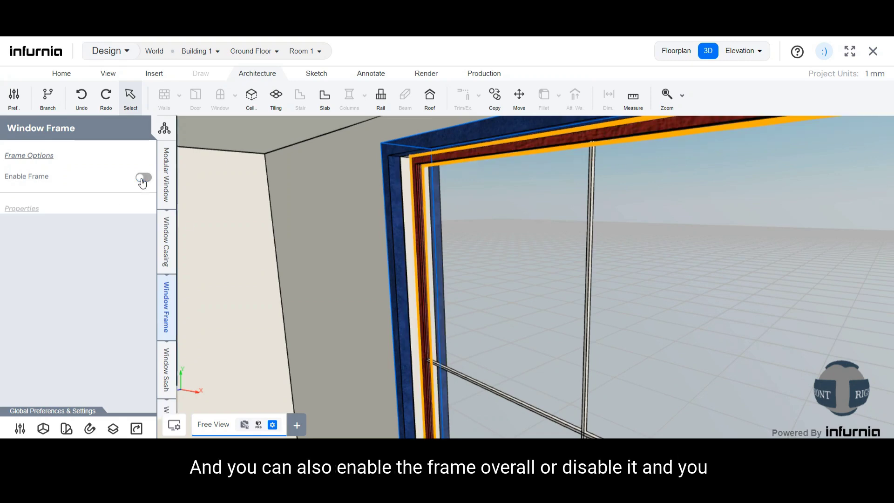
left_click(143, 179)
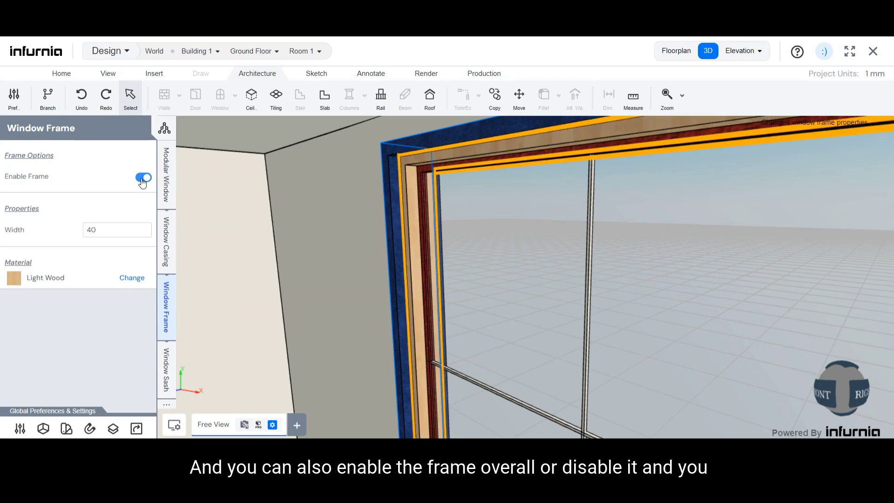
Set the window frame's width to 60 mm.
left_click_drag(103, 230, 82, 233)
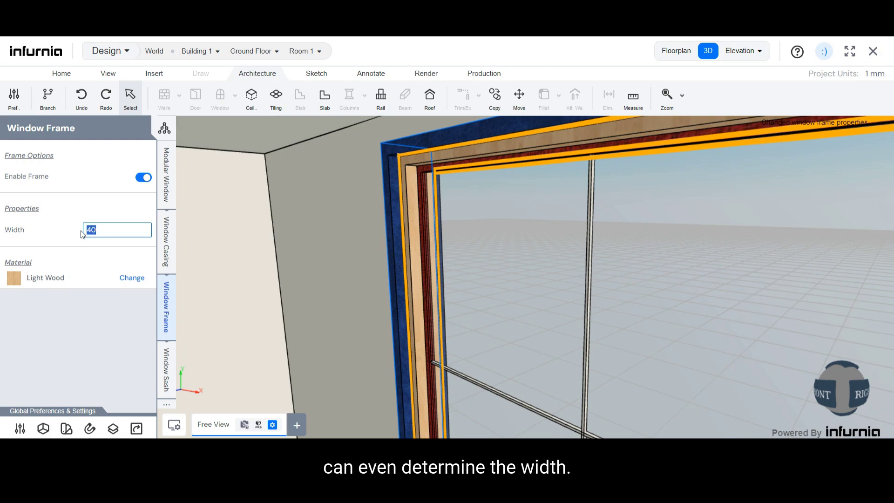
type("60")
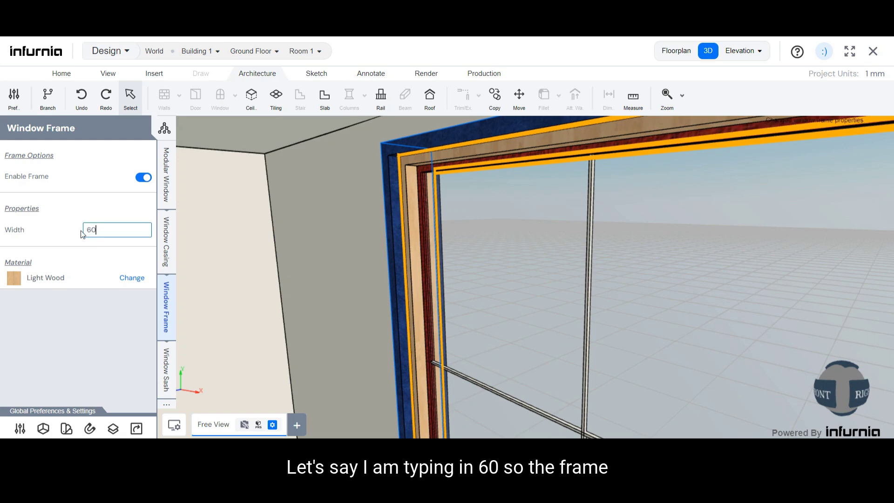
key("Return")
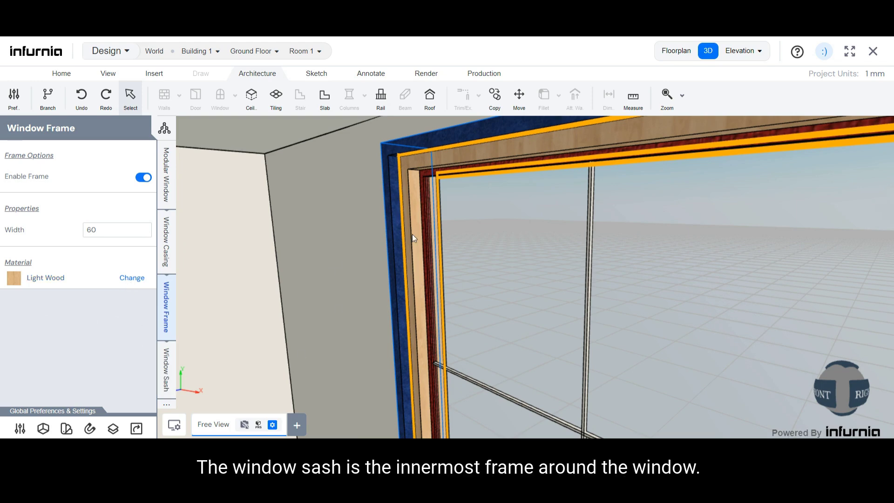
Disable the window sash, the innermost frame around the glass, and enable it again.
scroll(460, 178, "up", 3)
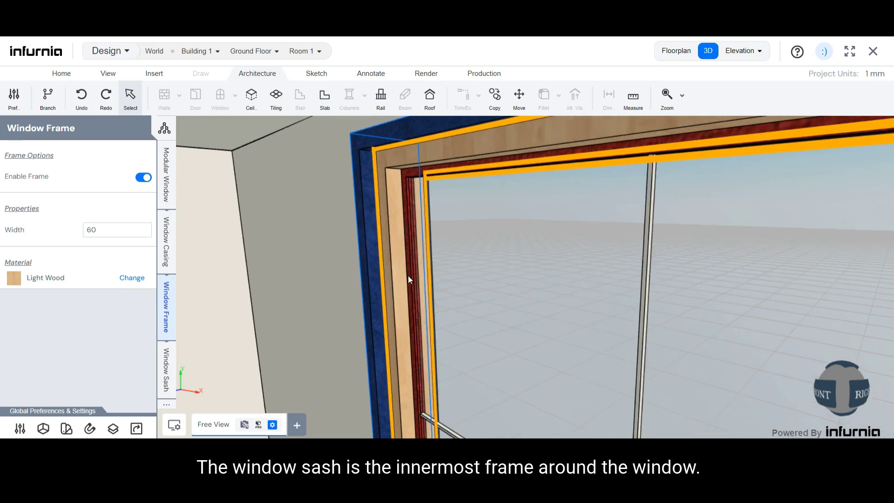
left_click(164, 386)
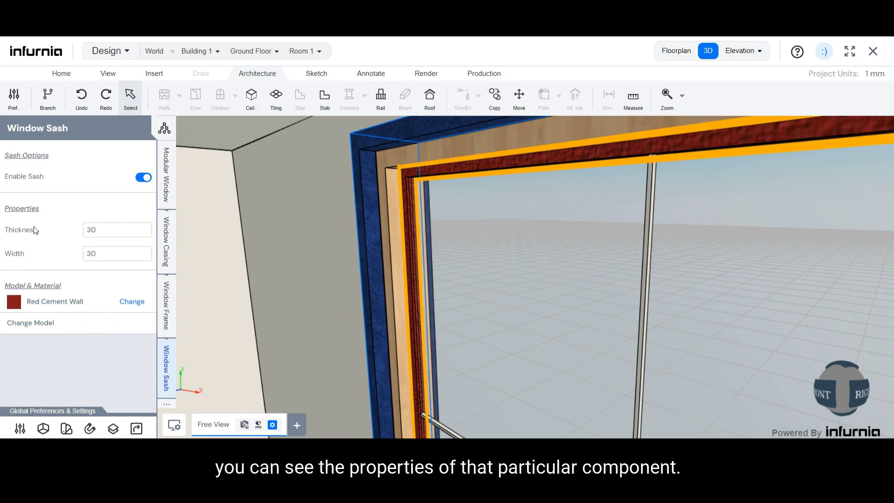
left_click(143, 179)
left_click(143, 179)
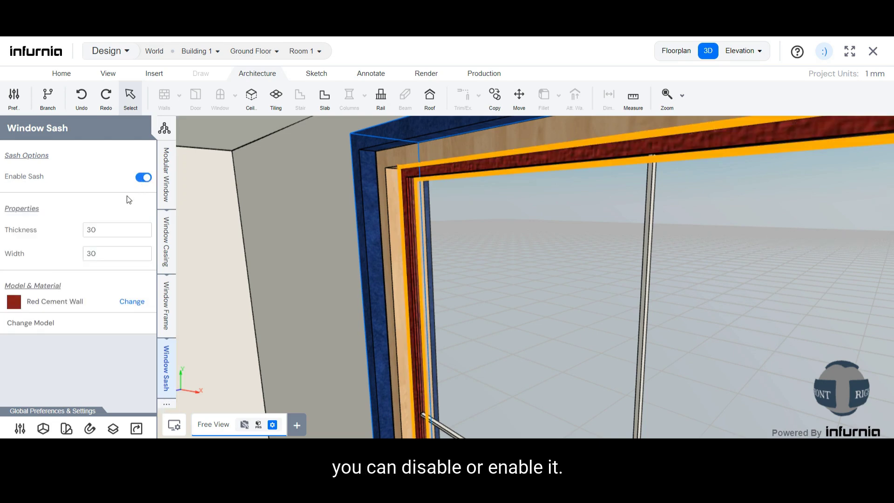
Set both the thickness and the width of the window sash to 50 mm.
left_click_drag(105, 227, 87, 228)
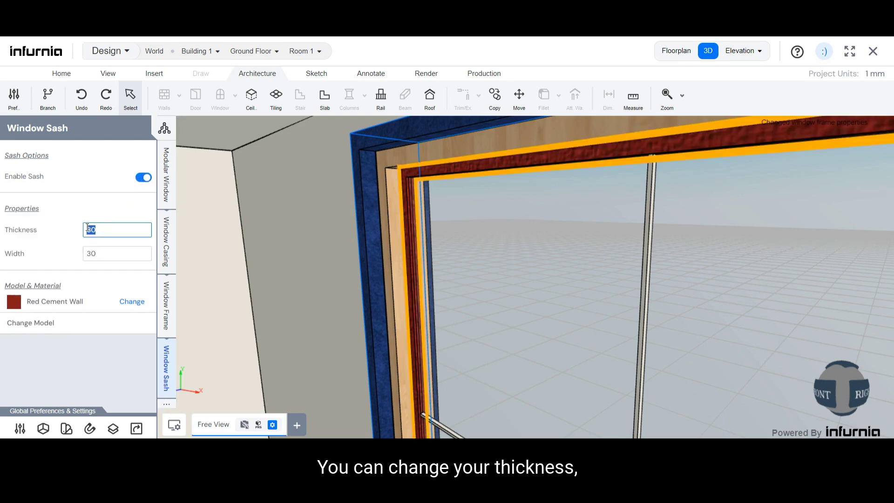
type("5")
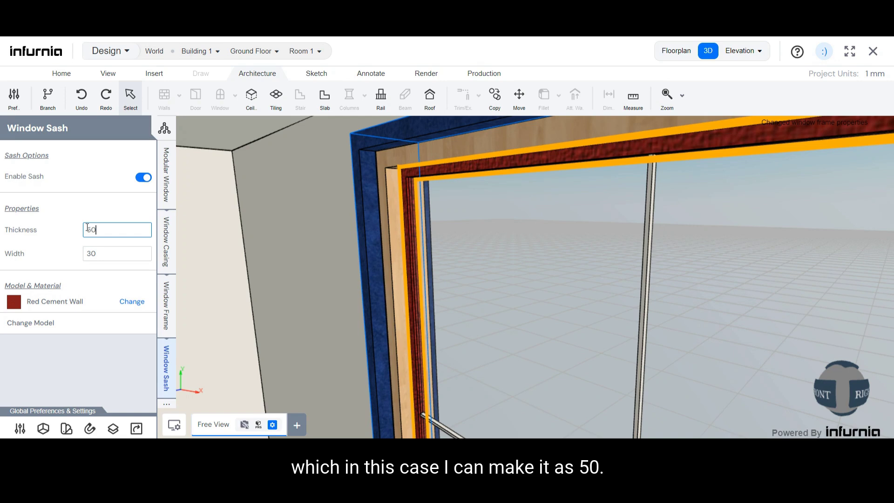
left_click_drag(101, 254, 79, 257)
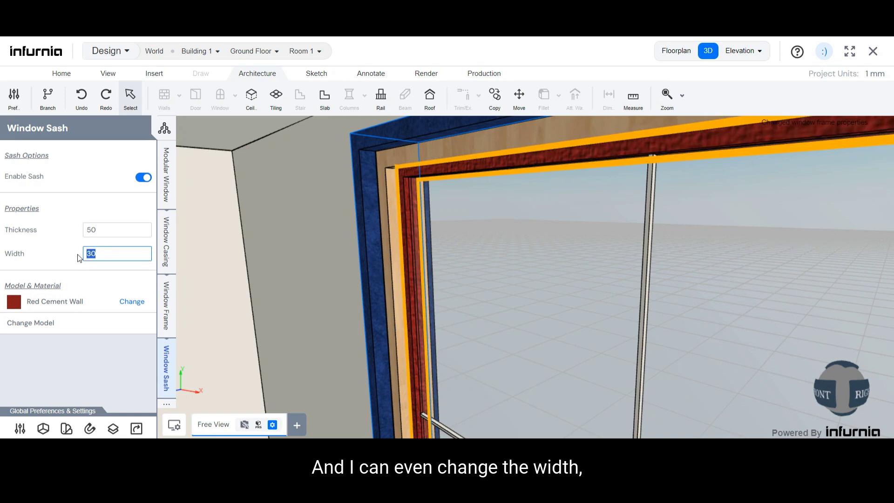
type("50")
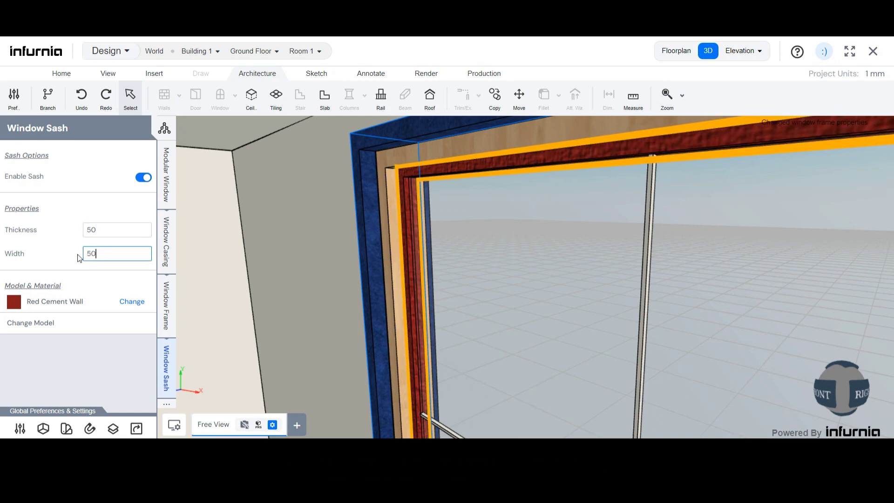
key("Return")
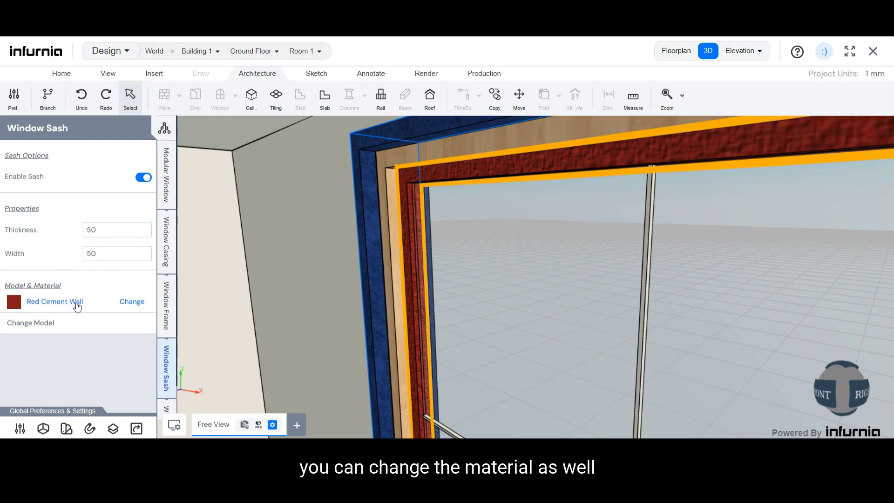
Change the window sash material to the American Lawnut veneer.
left_click(133, 304)
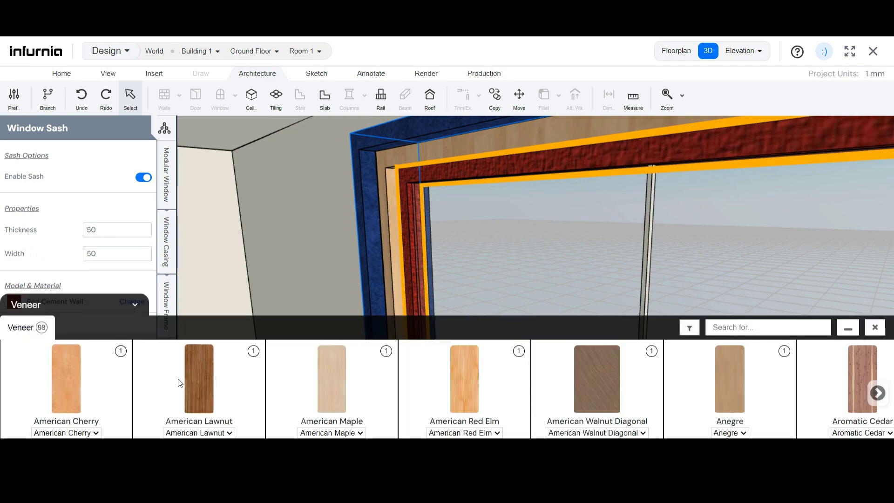
left_click(195, 378)
scroll(346, 258, "down", 6)
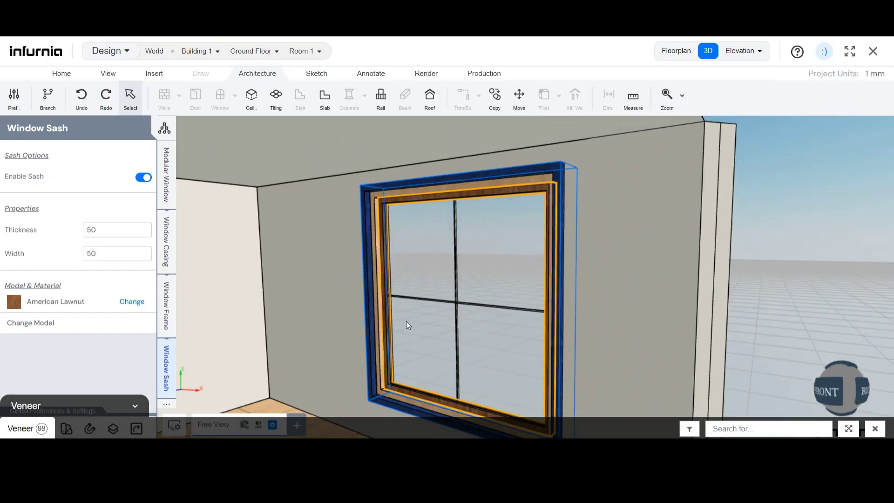
scroll(430, 342, "up", 4)
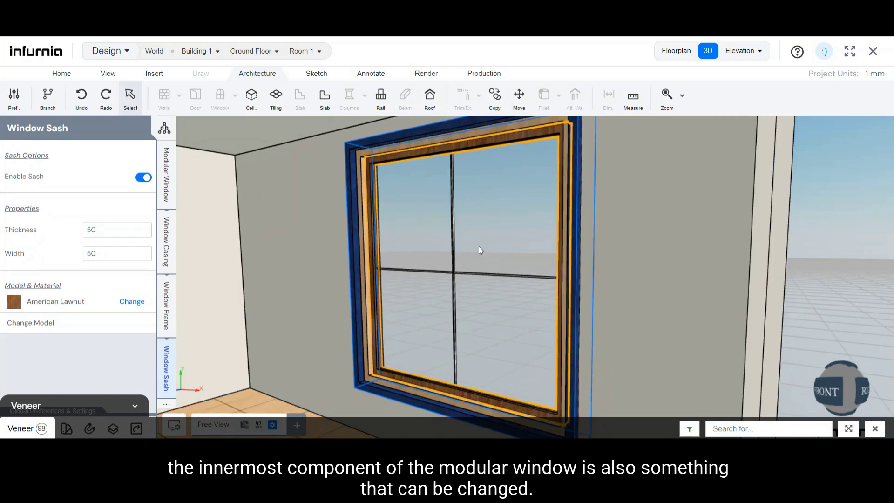
left_click_drag(350, 212, 380, 236)
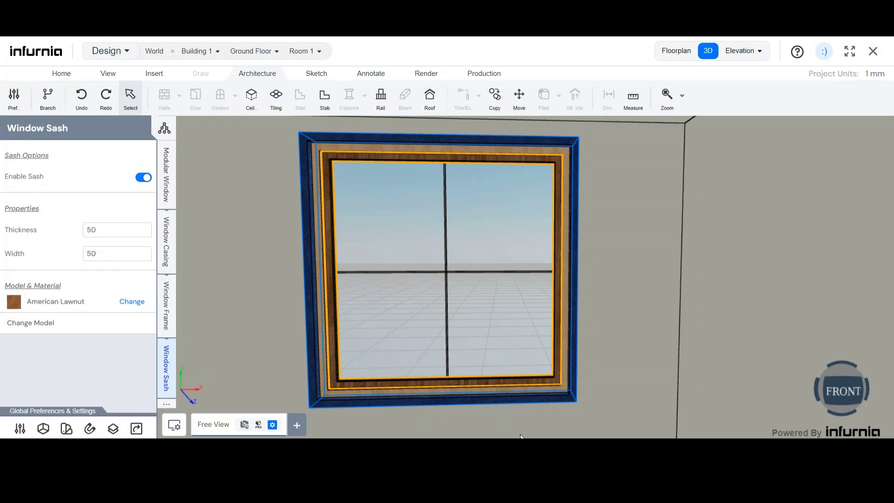
Open the window pane's properties, disable the glass pane and enable it again.
left_click(167, 402)
left_click(194, 408)
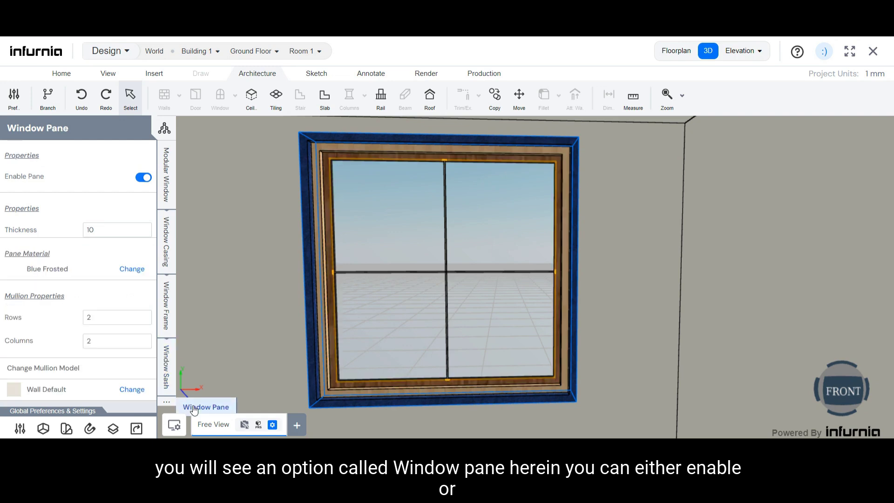
left_click(144, 178)
left_click(143, 178)
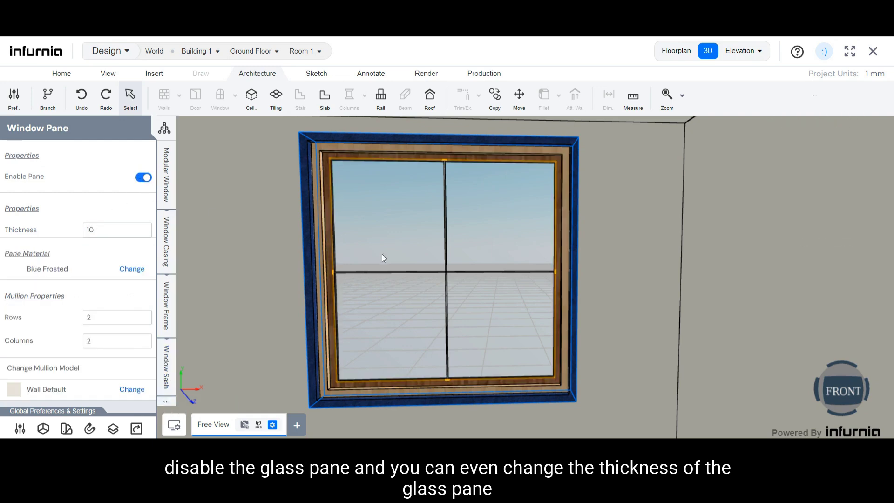
Set the thickness of the glass pane to 20 mm.
scroll(455, 241, "up", 5)
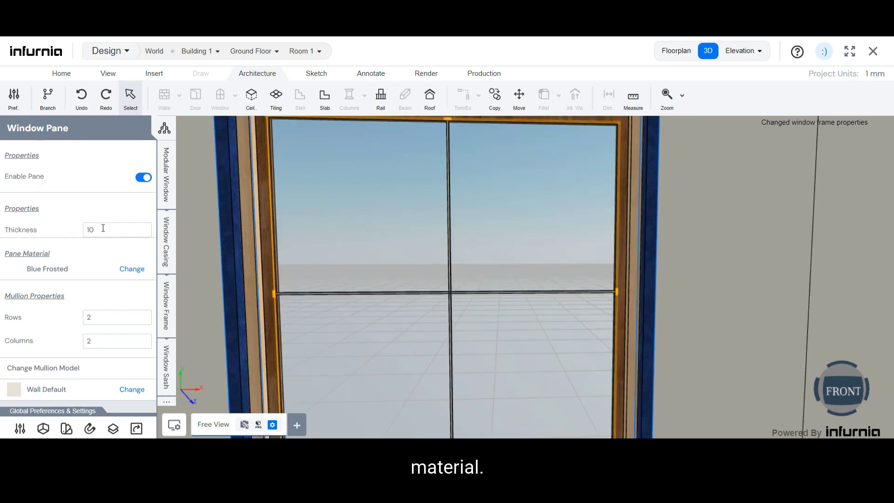
left_click(103, 228)
left_click_drag(103, 227, 85, 228)
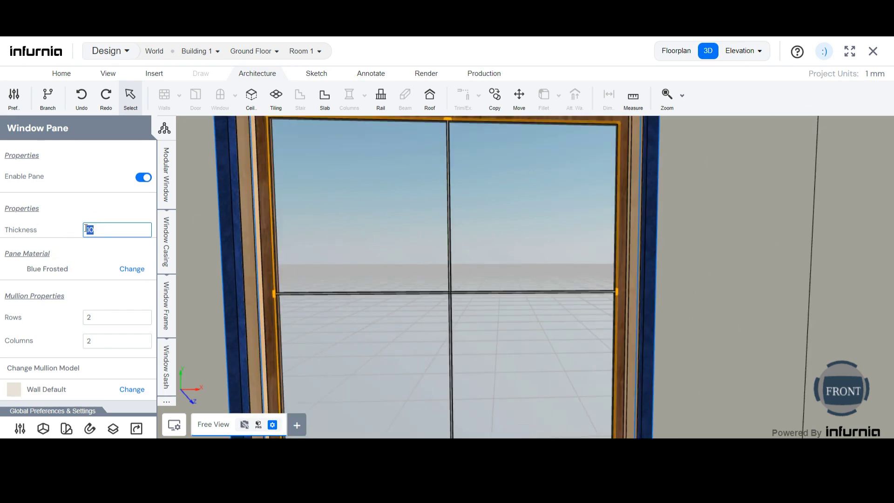
left_click_drag(320, 288, 368, 262)
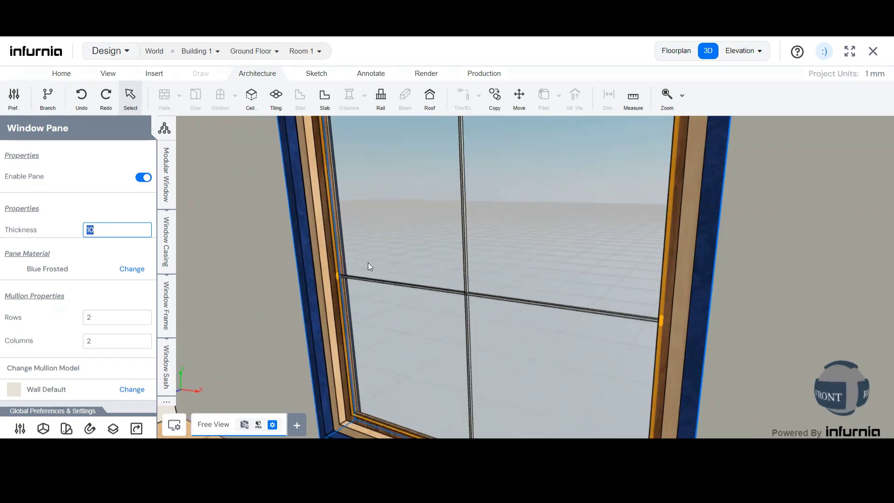
scroll(354, 262, "up", 3)
scroll(345, 262, "up", 3)
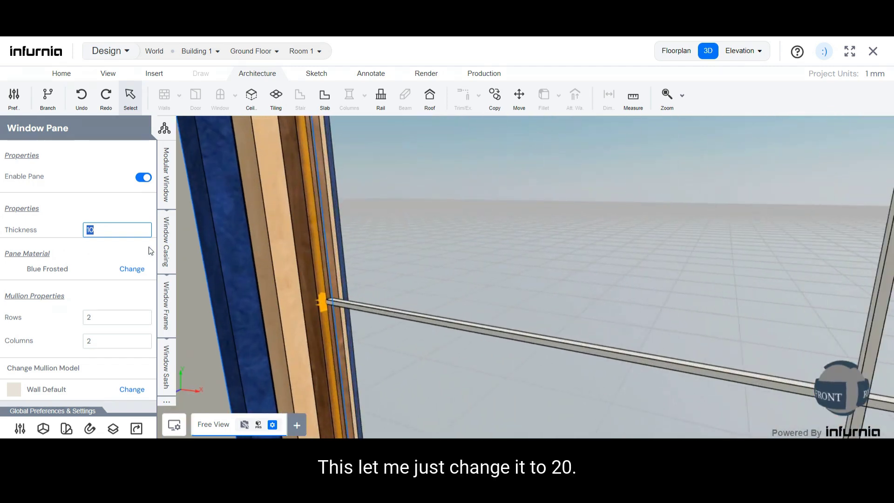
type("20")
key("Return")
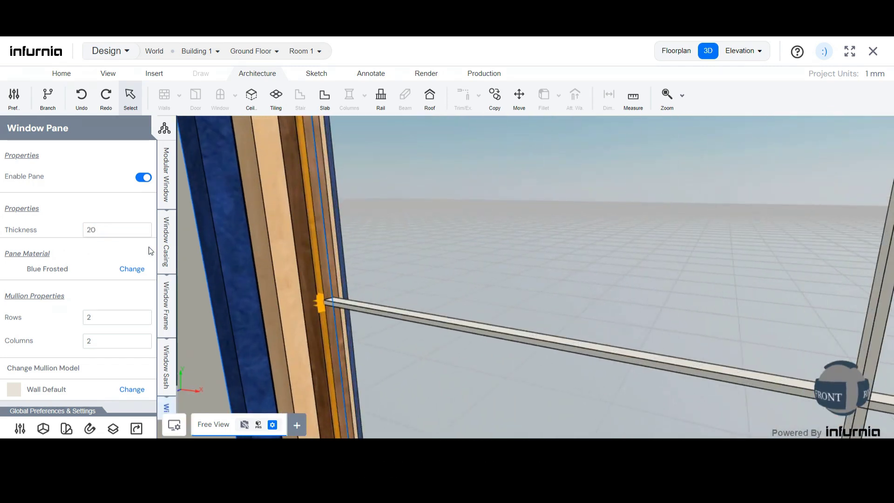
scroll(328, 316, "up", 2)
scroll(326, 312, "down", 4)
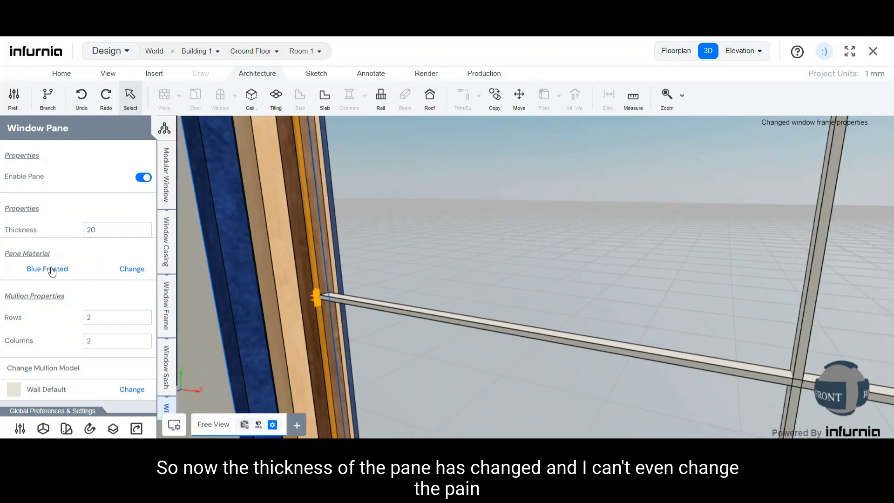
Choose Frosted Glass in the Blue Frosted variant from the Glass materials as the pane material.
left_click(132, 271)
left_click(80, 305)
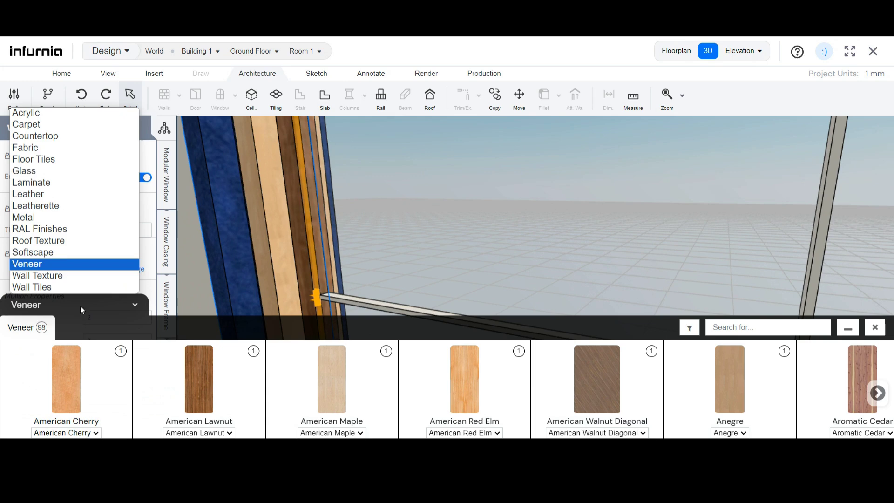
left_click(45, 174)
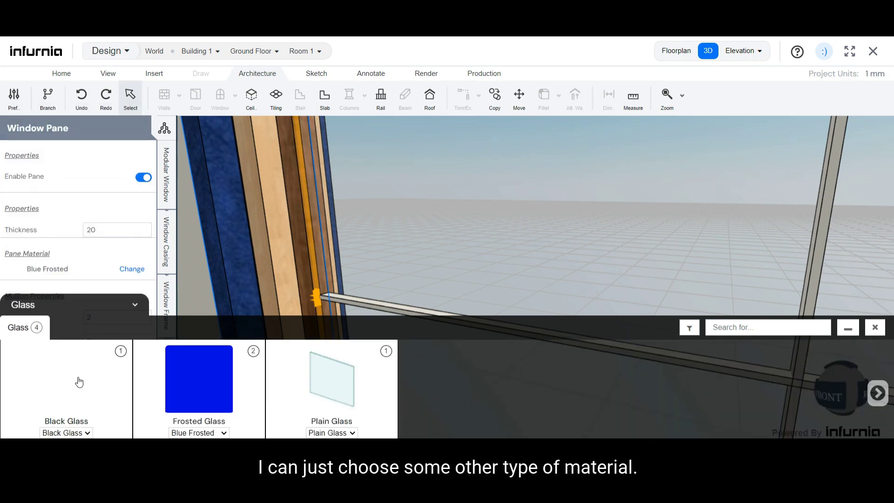
left_click(197, 387)
left_click_drag(197, 386, 339, 285)
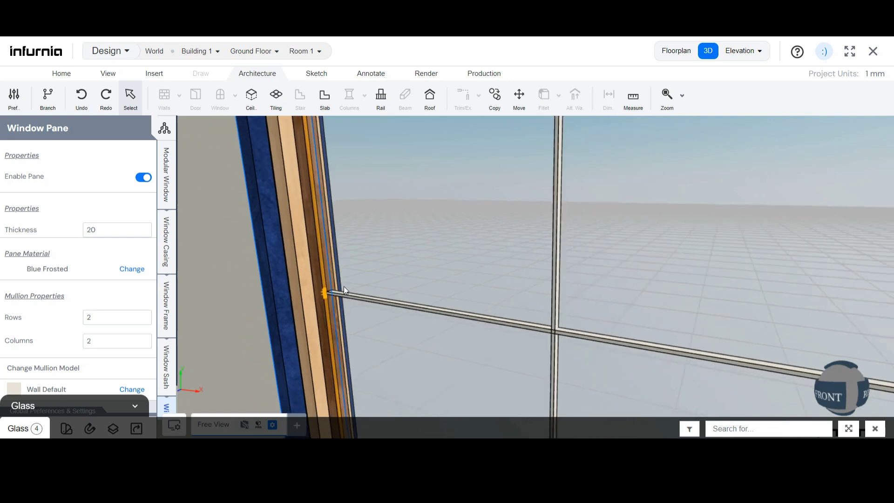
scroll(378, 294, "down", 2)
scroll(402, 286, "down", 5)
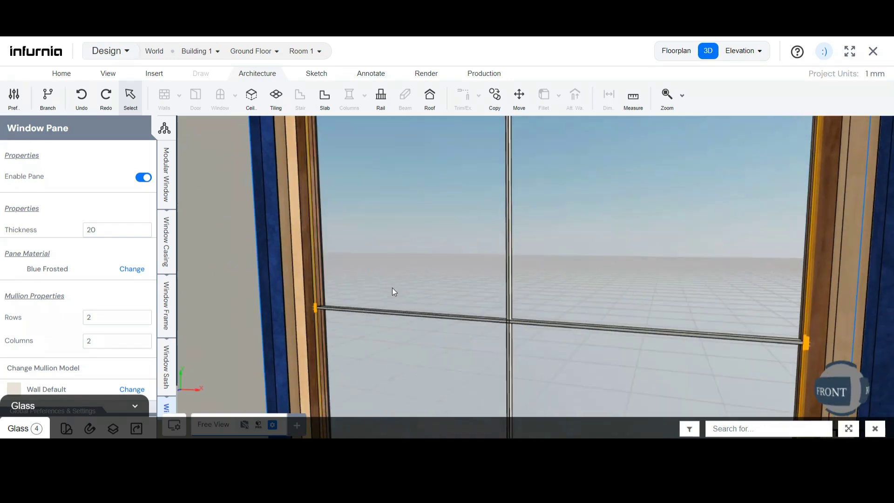
scroll(531, 233, "down", 3)
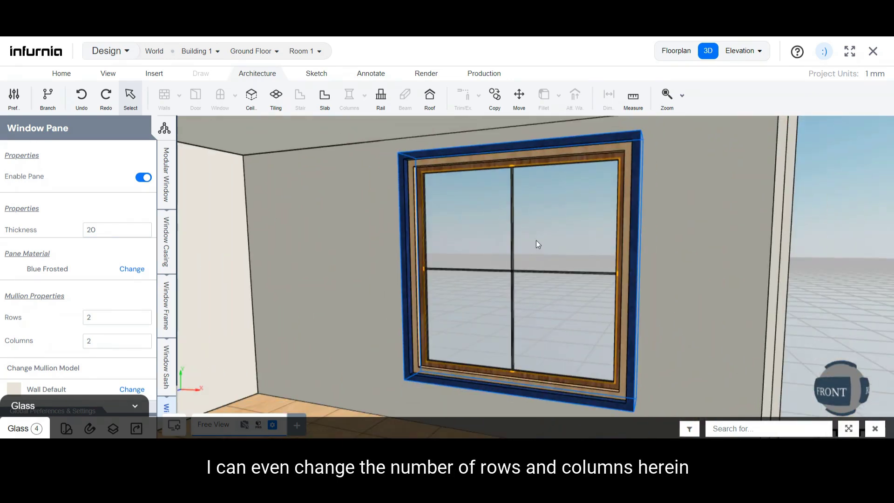
Remove the mullion divisions from the pane by setting both its rows and columns to 1.
left_click_drag(535, 244, 425, 340)
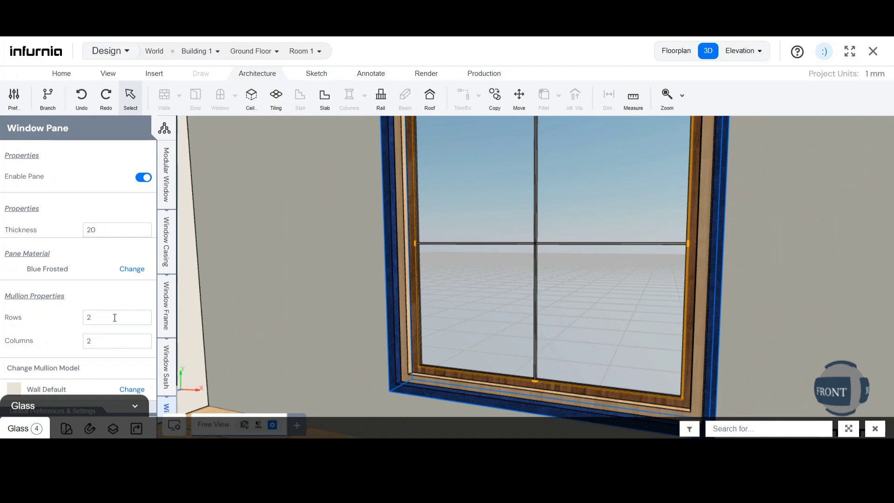
scroll(515, 297, "down", 3)
scroll(529, 204, "up", 3)
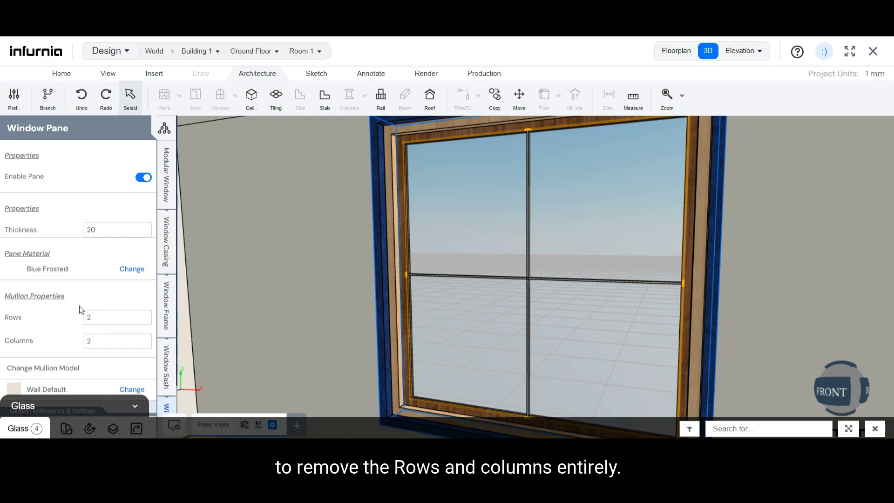
left_click(92, 318)
double_click(92, 318)
type("1")
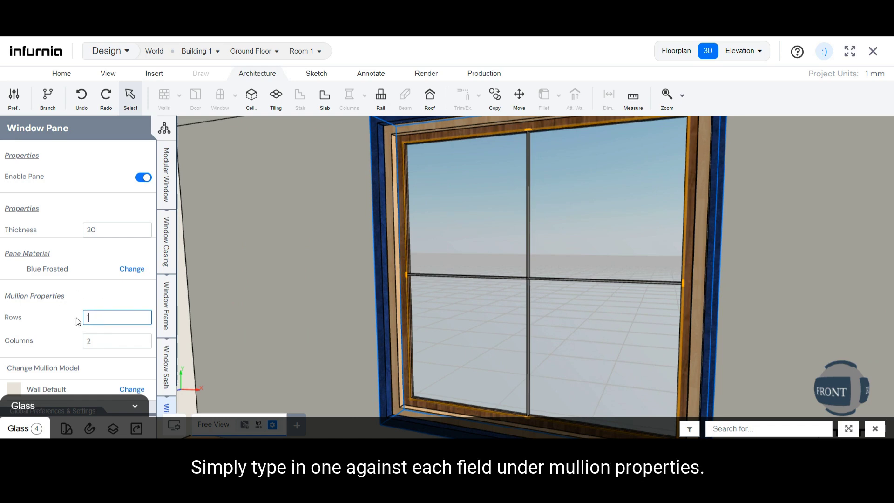
double_click(101, 344)
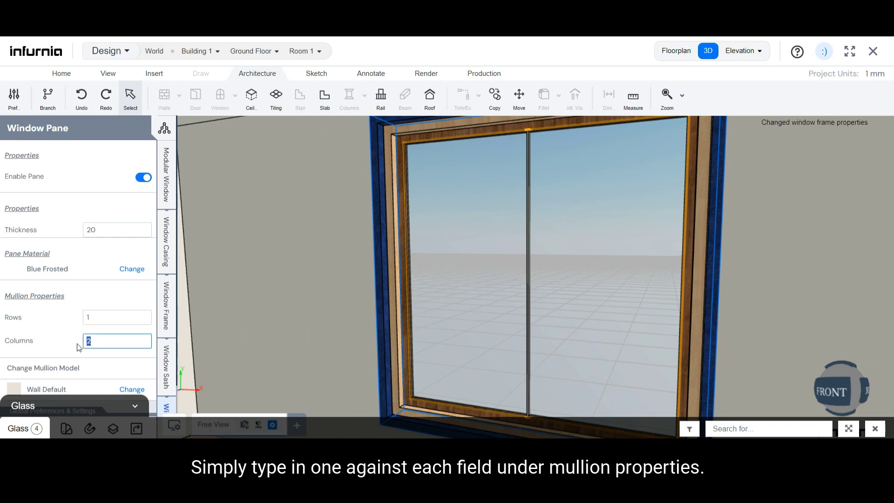
type("1")
left_click(78, 347)
scroll(398, 301, "down", 3)
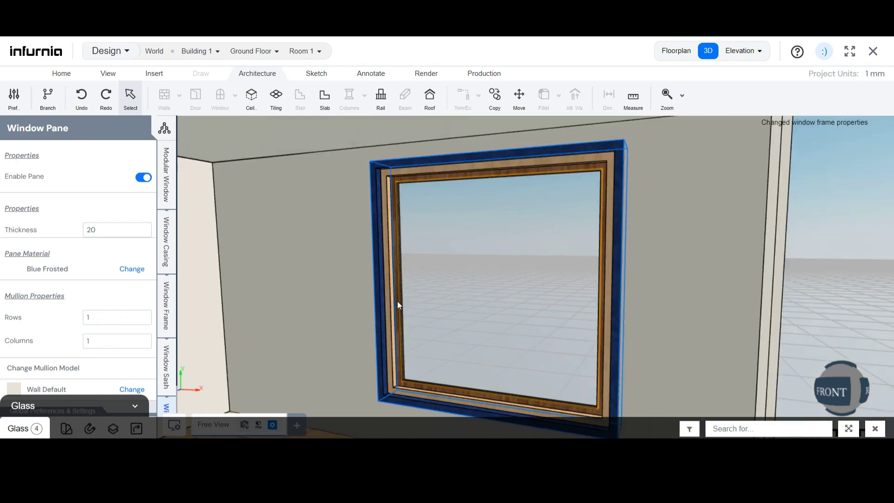
scroll(367, 317, "up", 3)
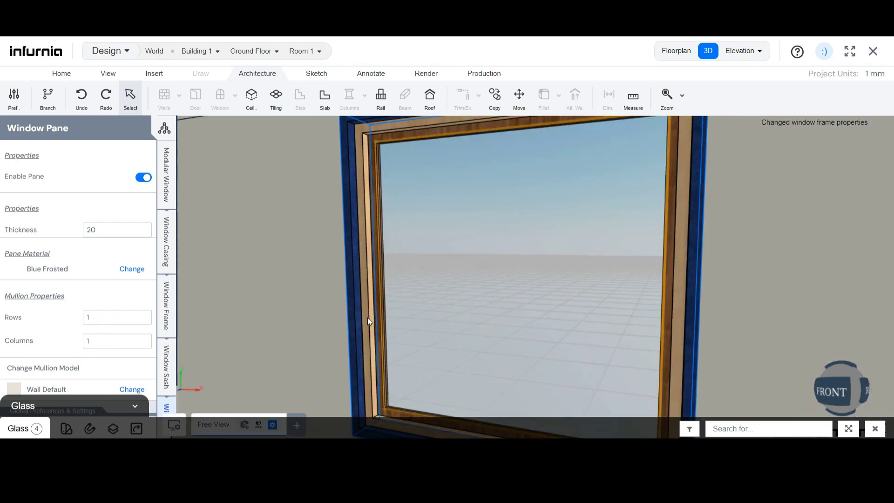
Divide the window pane with mullions into 4 rows and 4 columns.
double_click(87, 318)
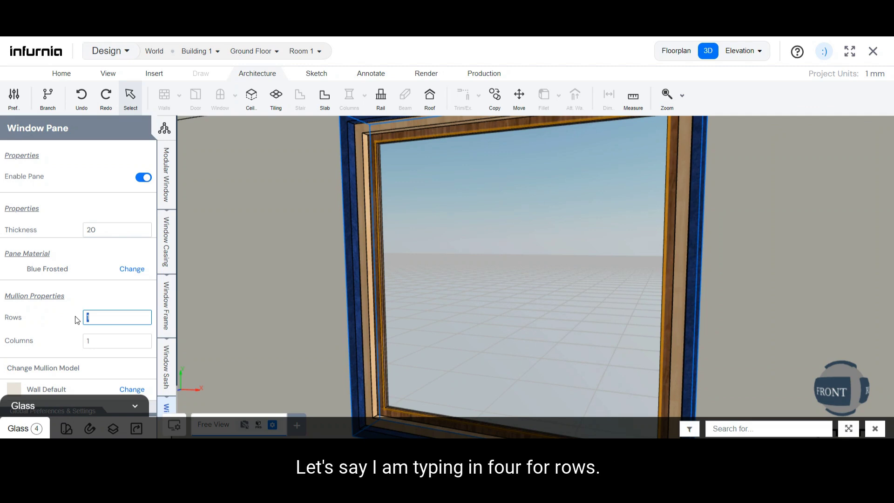
type("4")
key("Return")
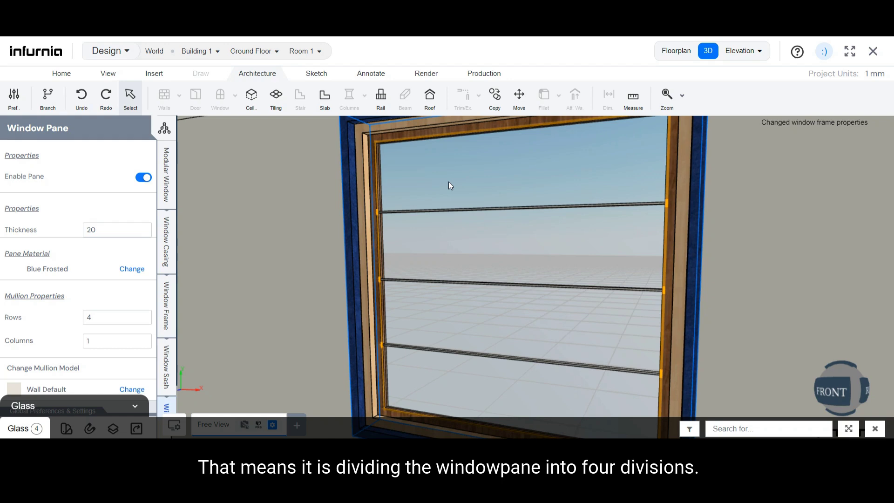
left_click(109, 340)
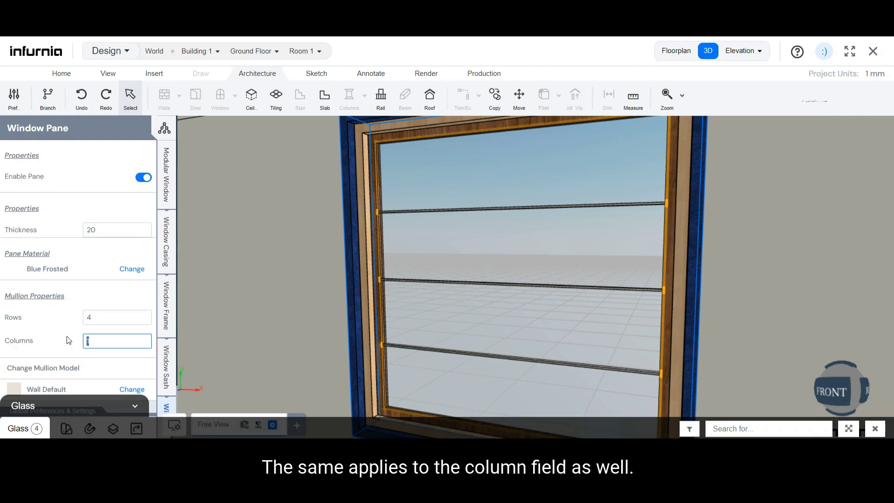
type("4")
key("Return")
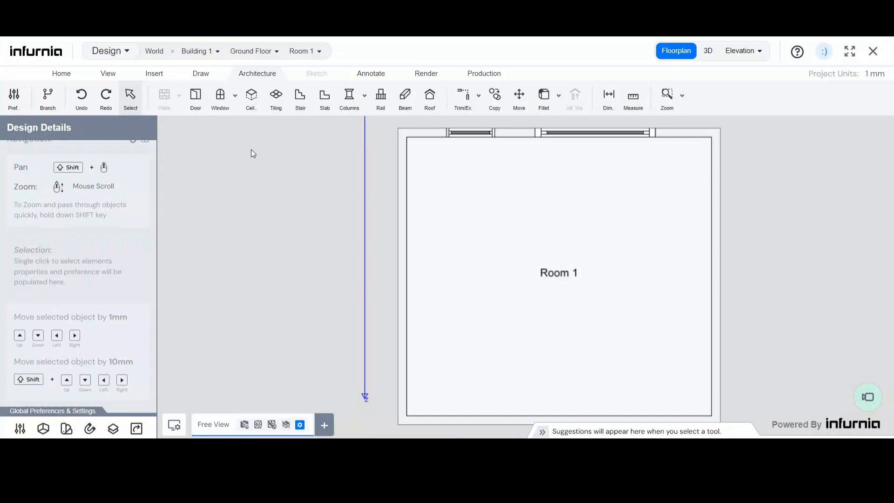
Place a modular window of type Double Casement in the upper part of Room 1's left wall in the floor plan.
left_click(235, 99)
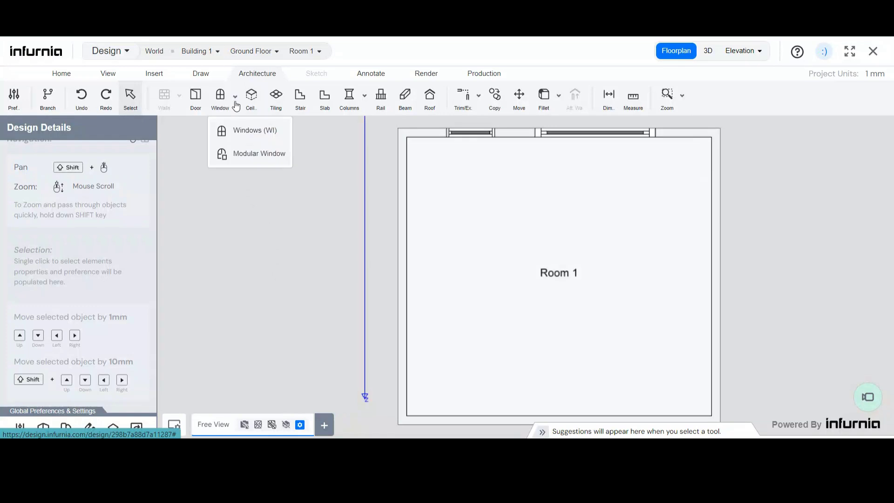
left_click(244, 152)
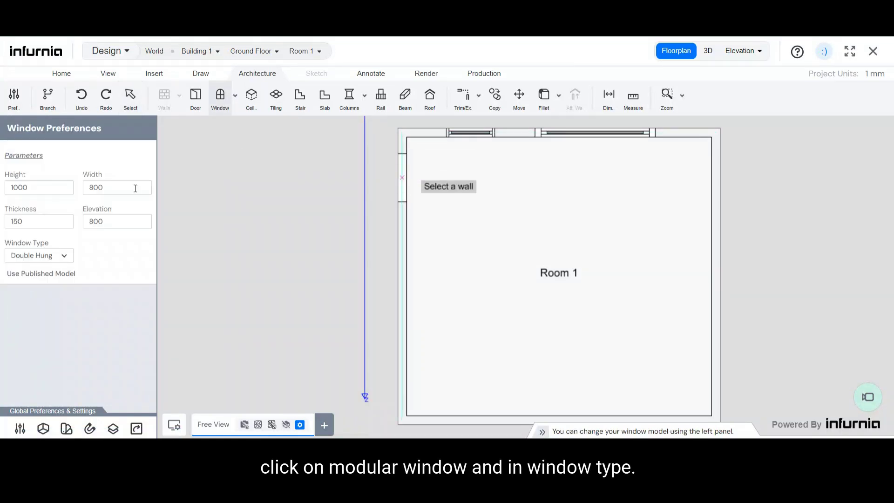
left_click(65, 256)
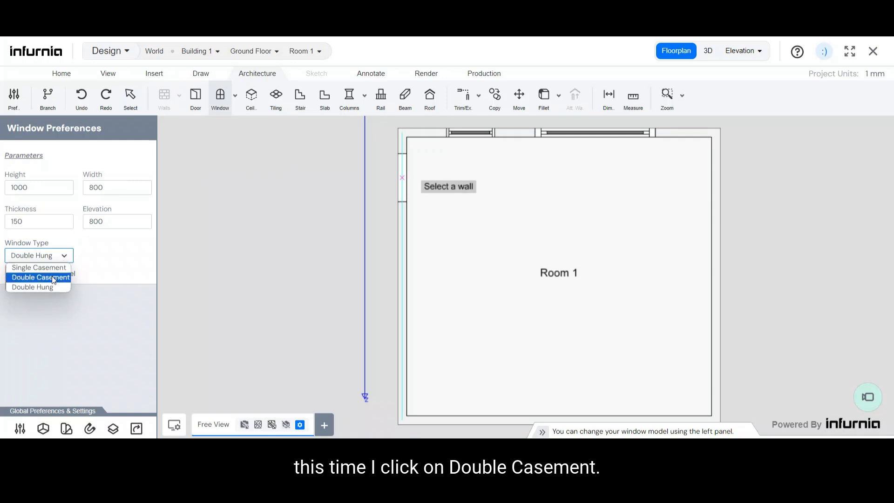
left_click(51, 277)
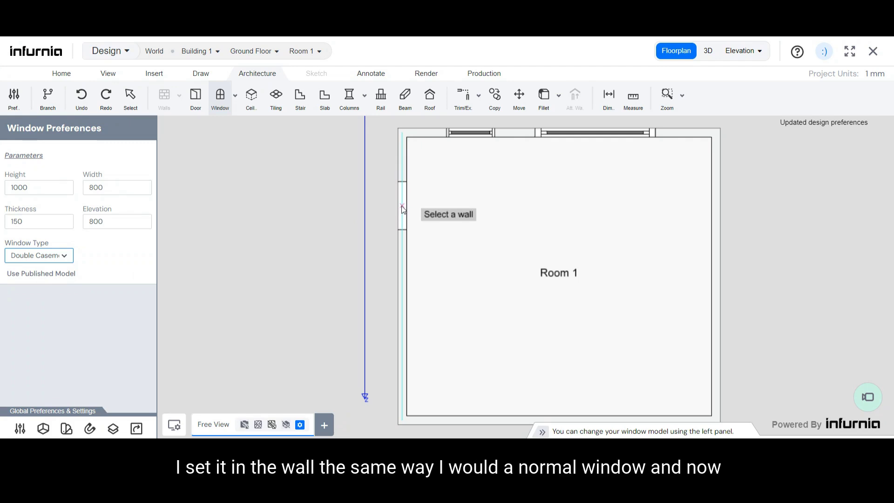
left_click(402, 207)
left_click(409, 227)
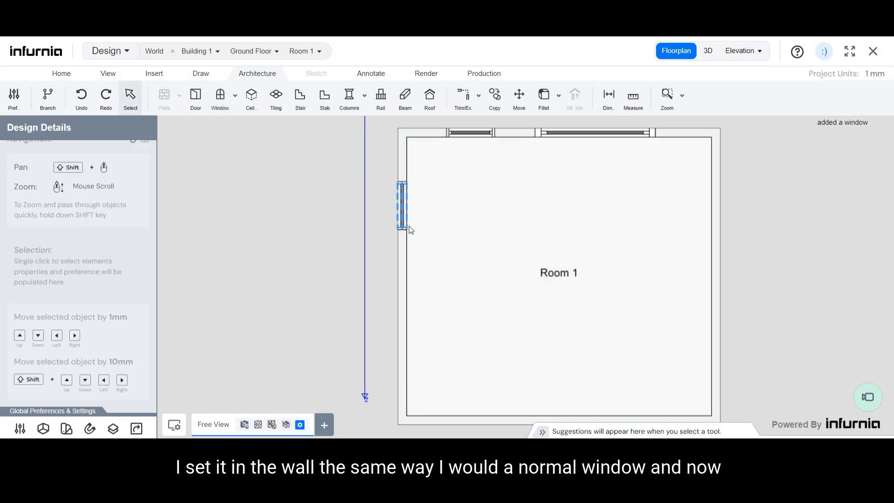
View the new double casement window in 3D and select its casing to inspect the properties.
left_click(707, 52)
scroll(474, 255, "up", 5)
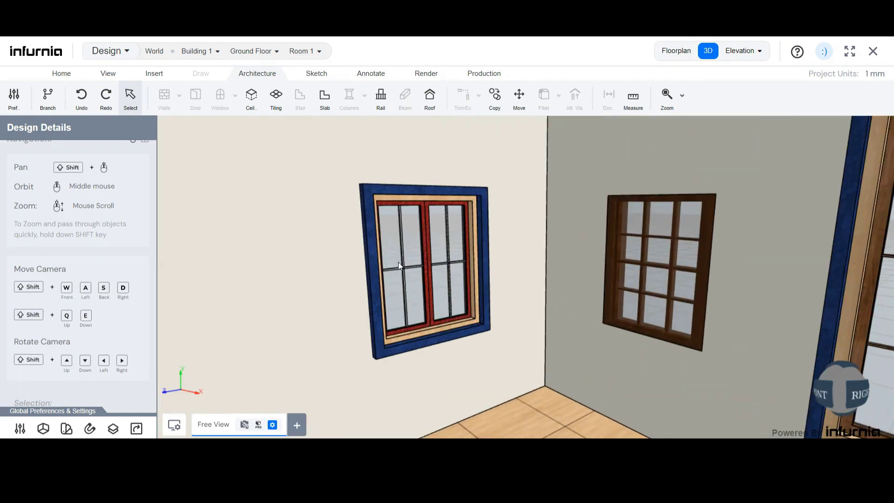
mouse_move(398, 262)
middle_mouse_down()
mouse_move(431, 258)
mouse_move(390, 259)
middle_mouse_up()
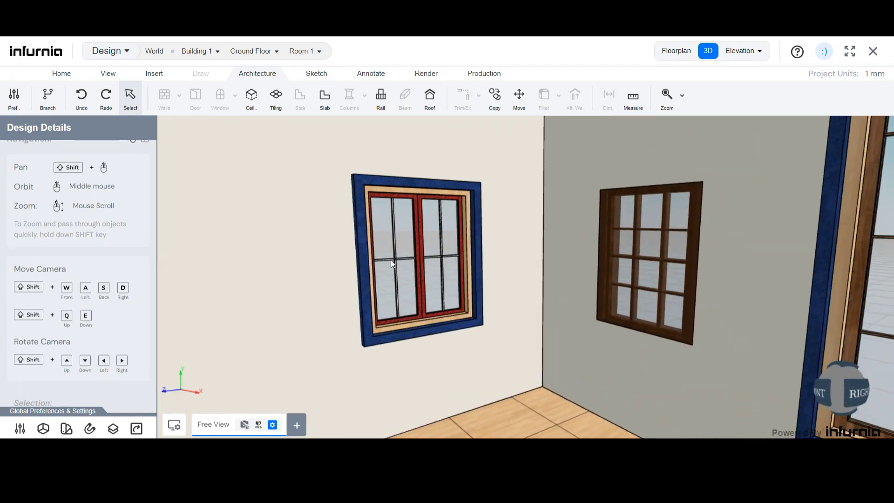
left_click(404, 186)
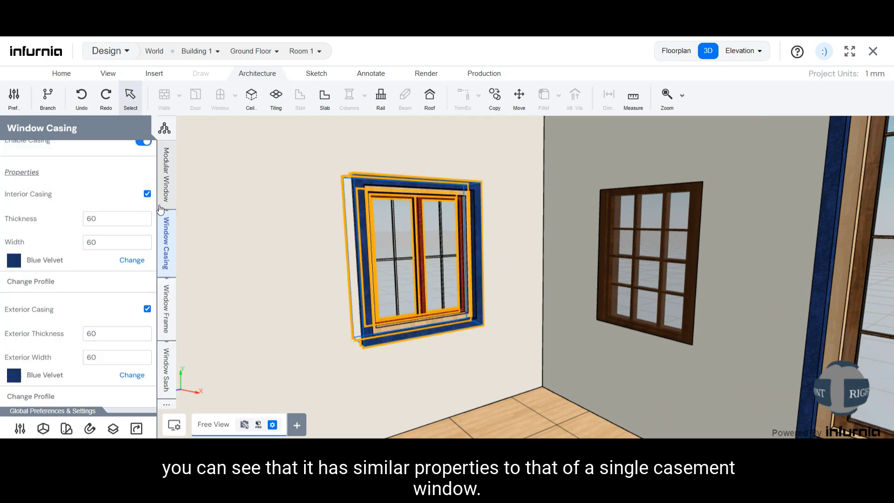
Place a modular window of type Double Hung in Room 1's left wall in the floor plan, below the double casement window.
middle_click_drag(280, 298, 369, 304)
scroll(370, 303, "down", 2)
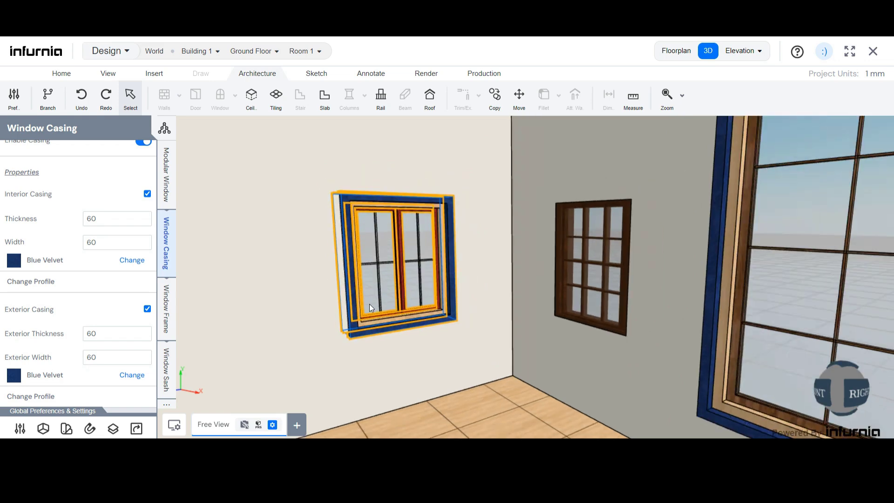
left_click(681, 54)
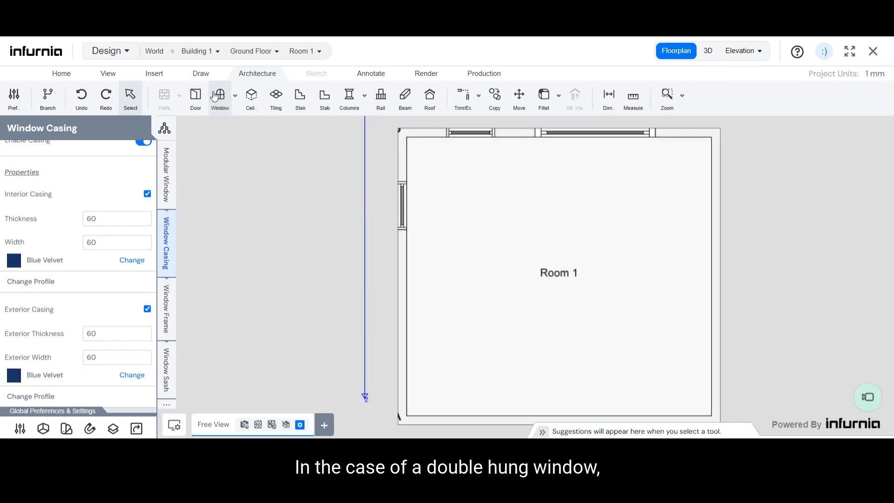
left_click(236, 96)
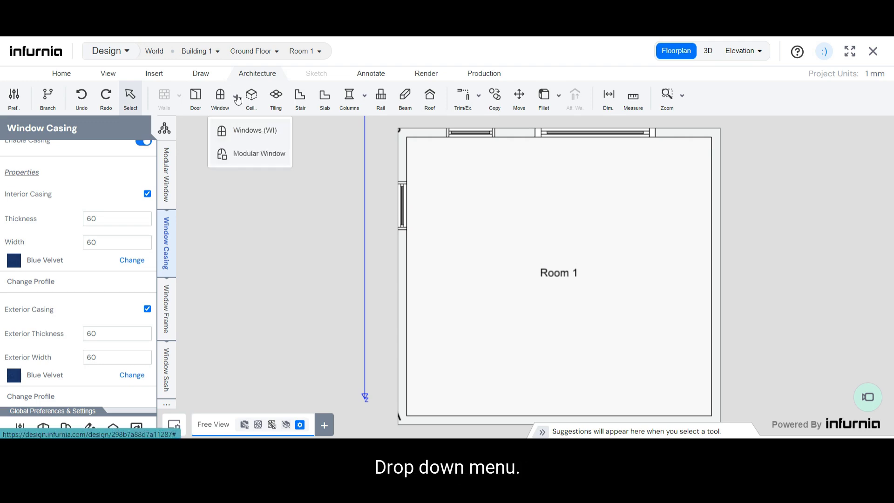
left_click(234, 155)
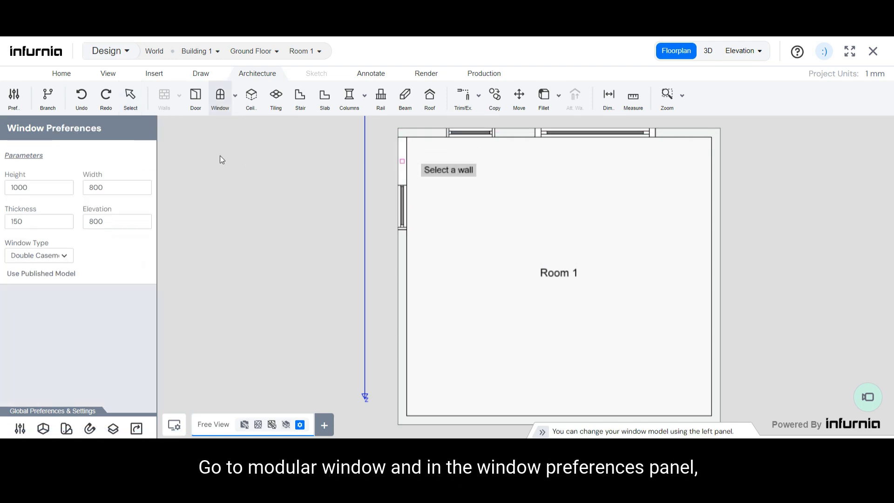
left_click(44, 255)
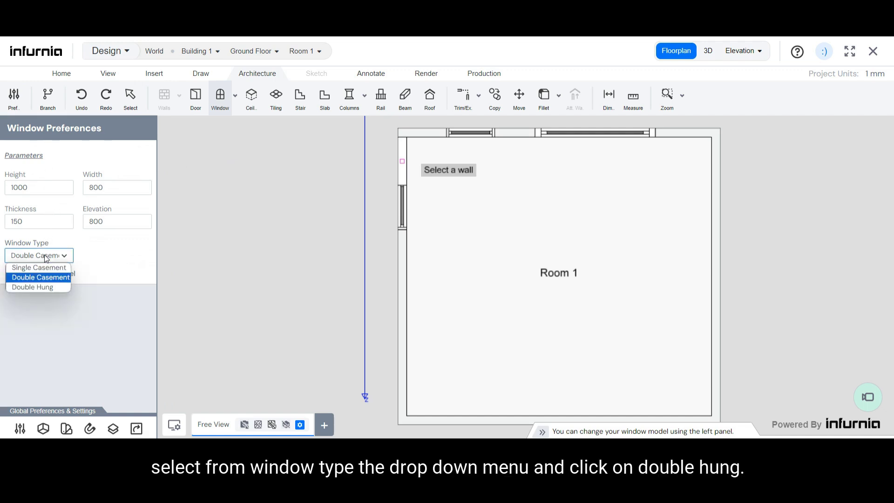
left_click(44, 287)
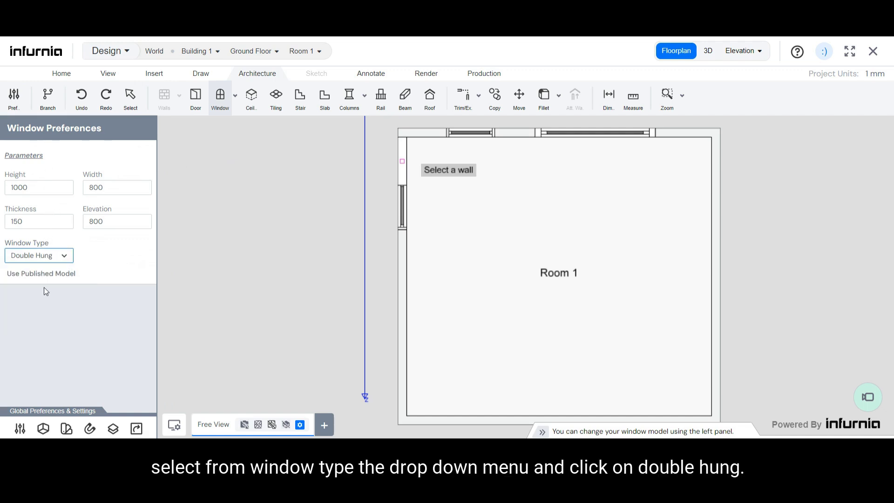
left_click(403, 295)
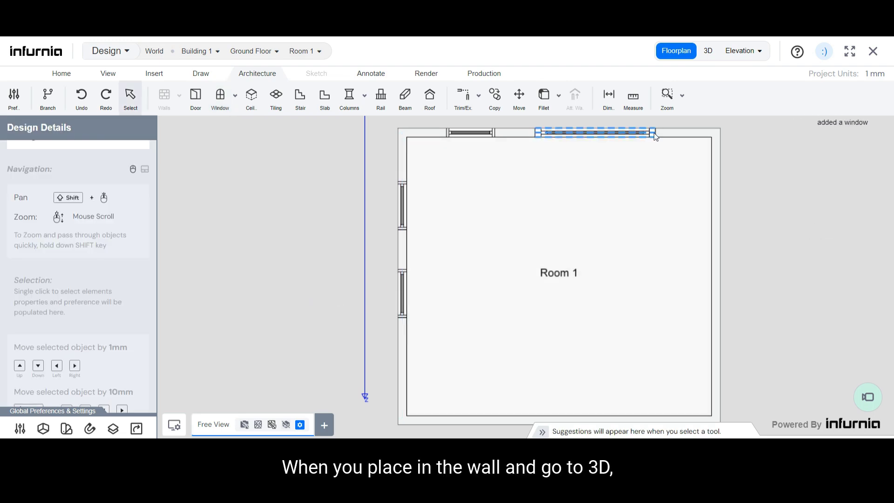
View the new double hung window in 3D and examine its construction up close.
left_click(707, 53)
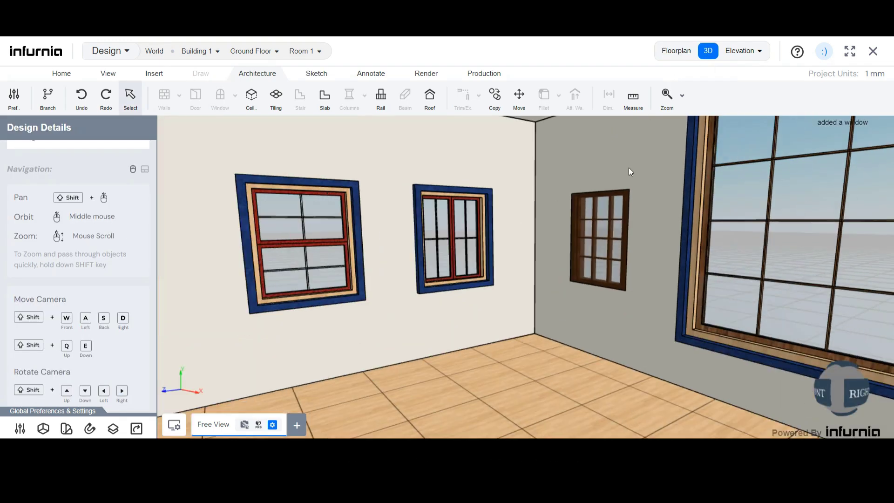
scroll(303, 201, "up", 3)
scroll(378, 212, "down", 2)
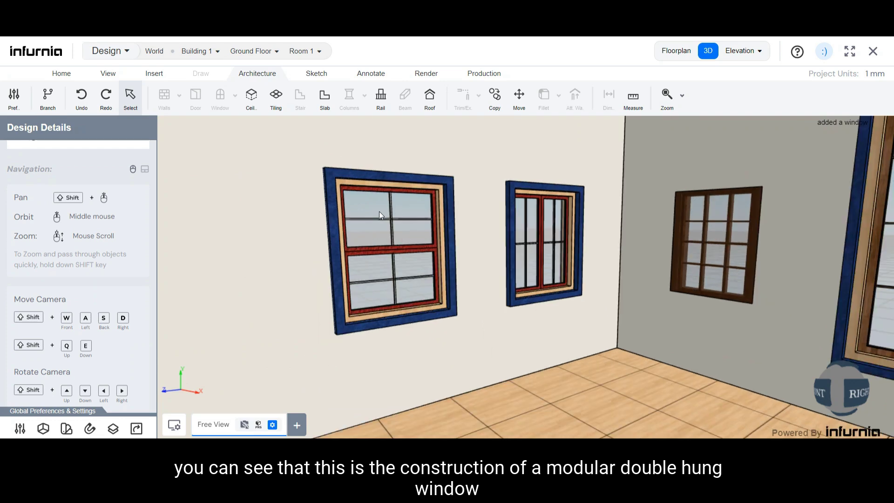